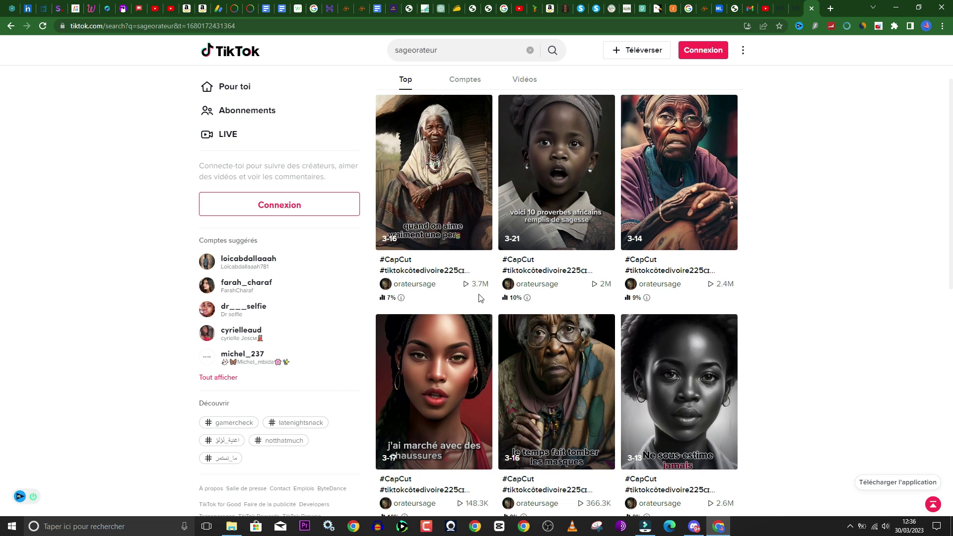
pyautogui.scroll(-2, 746, 310)
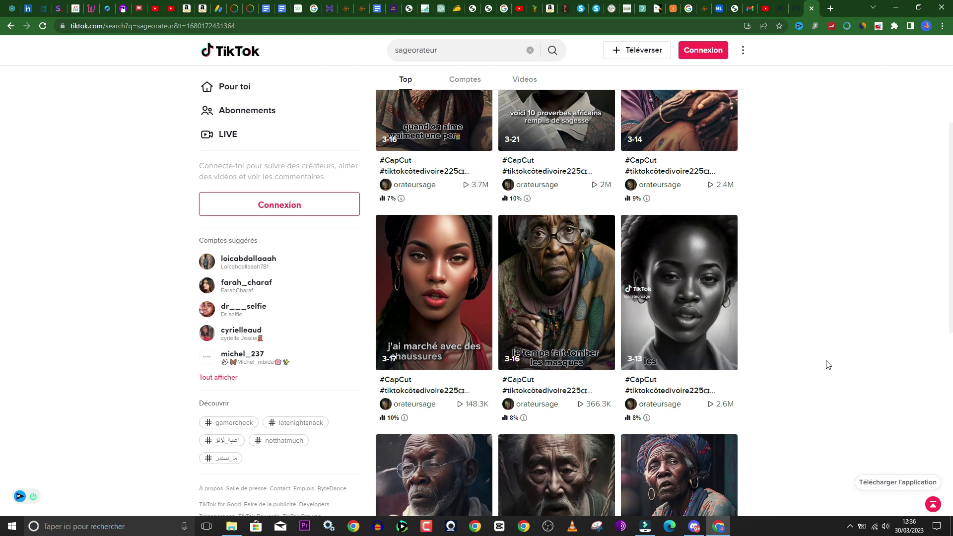
pyautogui.scroll(-4, 820, 362)
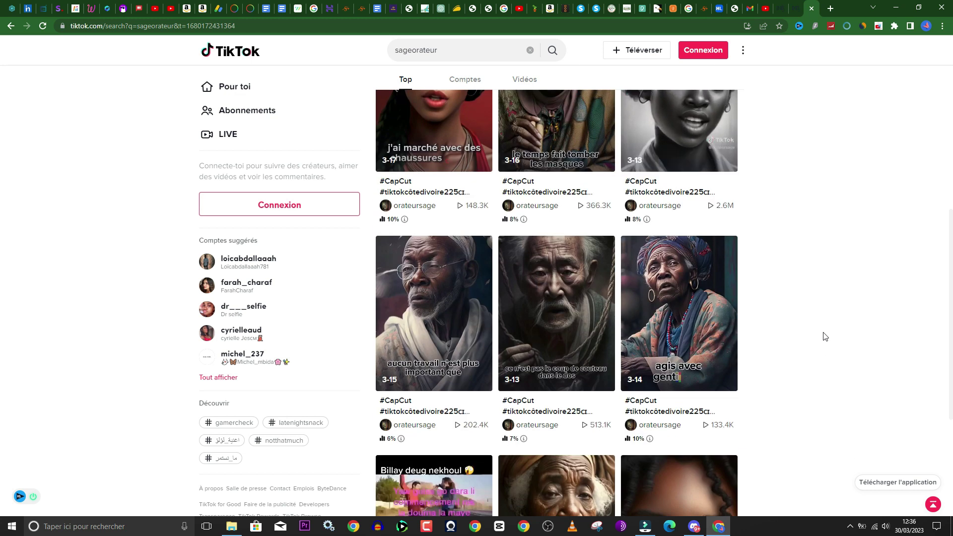
pyautogui.scroll(4, 826, 337)
pyautogui.scroll(4, 826, 336)
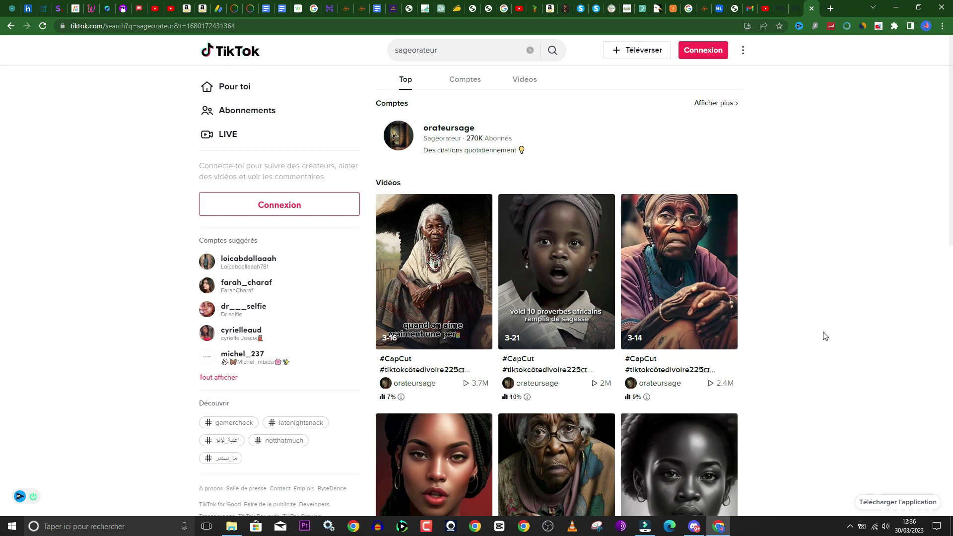
pyautogui.scroll(-2, 828, 335)
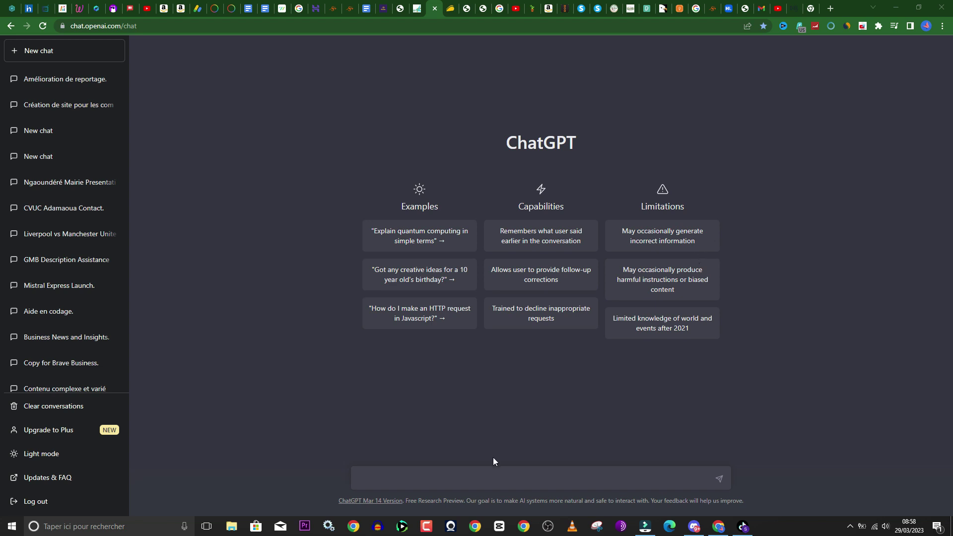
# Ask ChatGPT "donnes-moi 10 citations très connues de Nelson Mandela"
pyautogui.click(506, 479)
pyautogui.write('donnes-moi 10 citations très connues de Nelson Mandela')
pyautogui.press('Return')
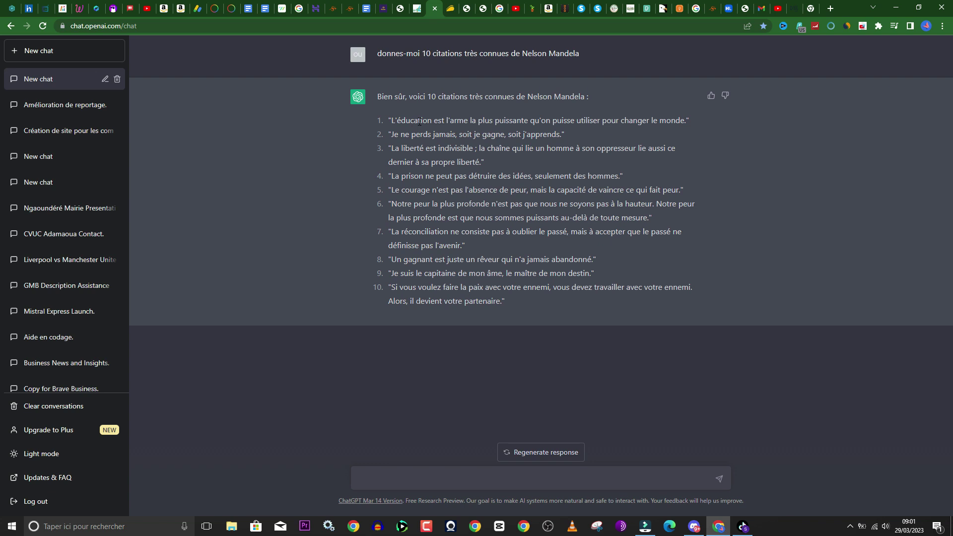
# Send the follow-up prompt "explique chacune de ces citation à un enfant de 10 ans"
pyautogui.click(427, 120)
pyautogui.click(436, 476)
pyautogui.write('dexplique chacune de ces citation à un enfant de 10 ans')
pyautogui.press('Return')
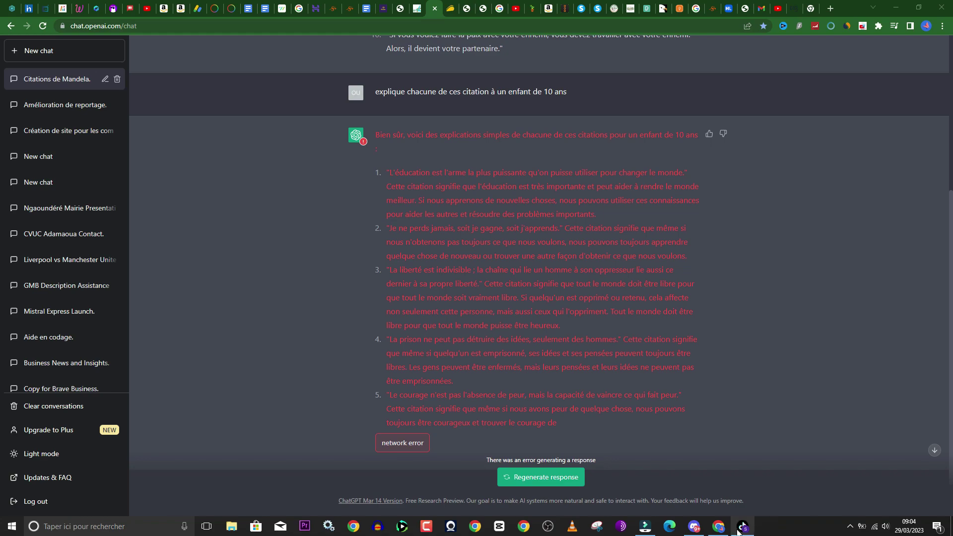
# In Discord's newbies-78 channel, submit the Midjourney /imagine prompt "a realistic portrait of Nelson Mandela, high quality, 4k, detailed, 9:16"
pyautogui.click(694, 527)
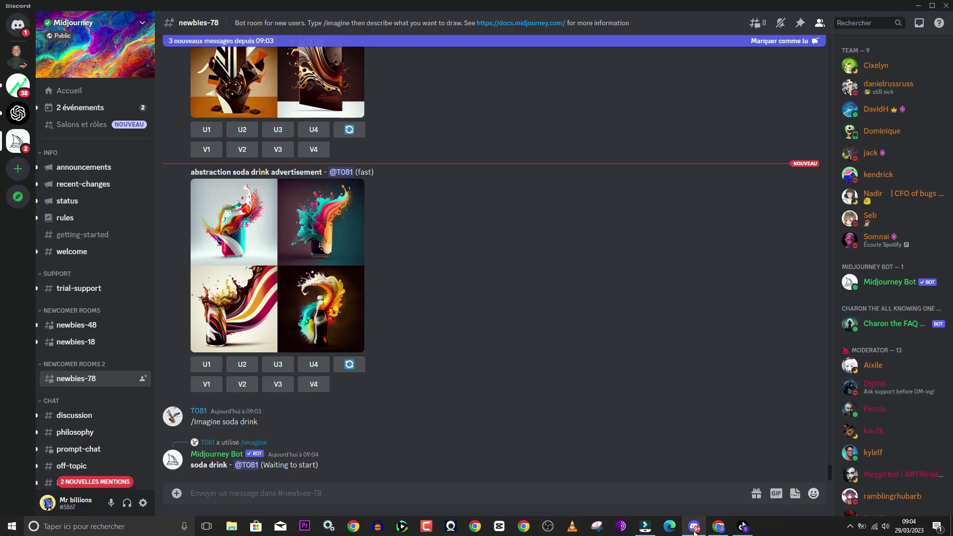
pyautogui.click(276, 498)
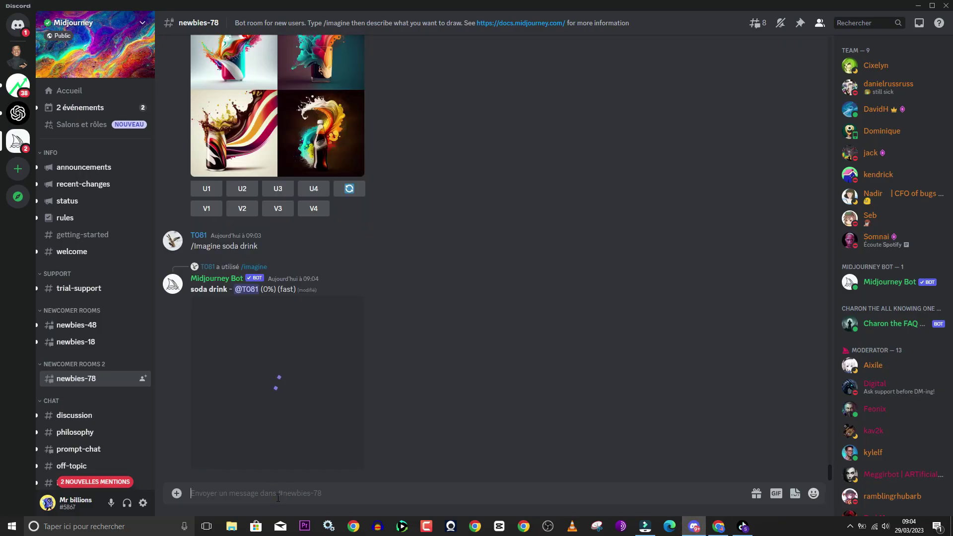
pyautogui.write('/')
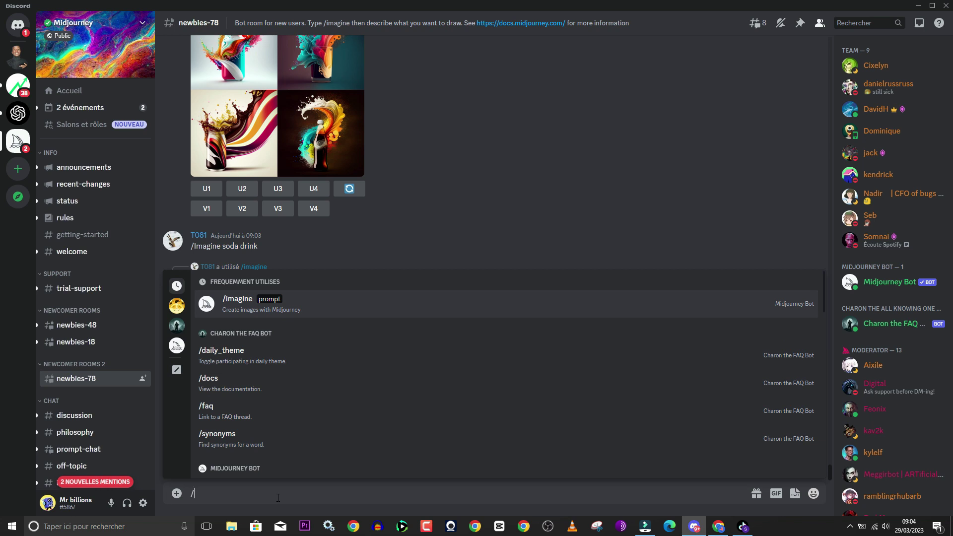
pyautogui.click(266, 301)
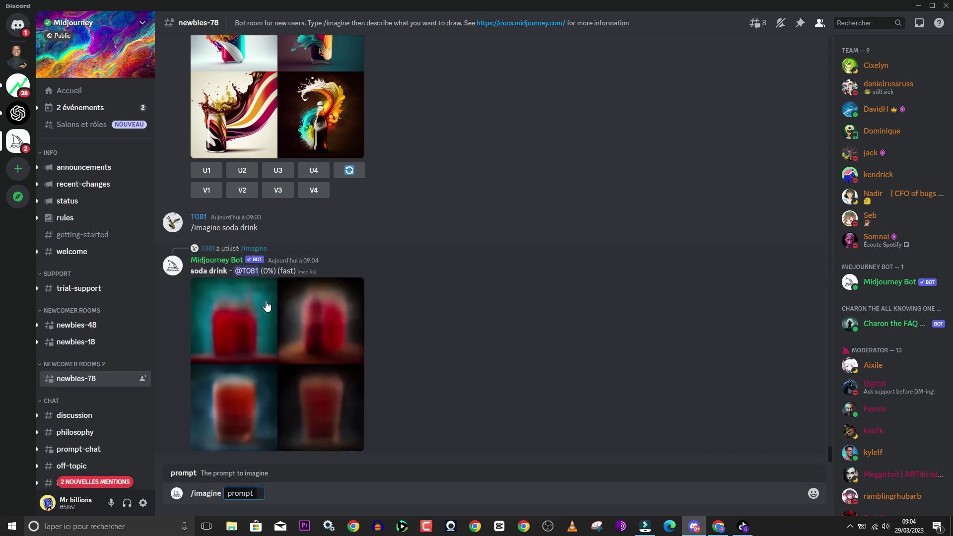
pyautogui.write('a realistic portrait of Nelson Mandela, high quality, 4k, detailed, 9:16')
pyautogui.press('Return')
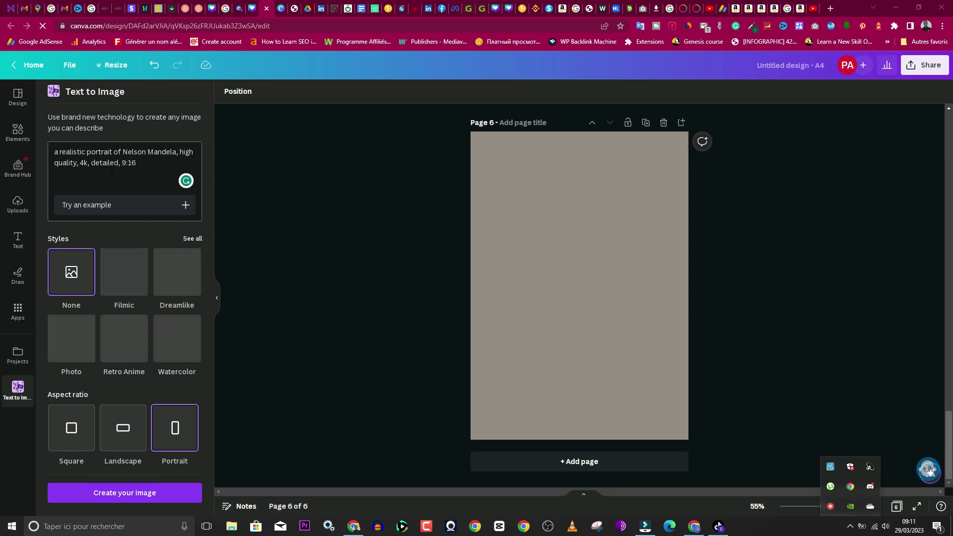
# Generate Nelson Mandela portraits with Canva's Text to Image and add the first result to page 6
pyautogui.click(128, 495)
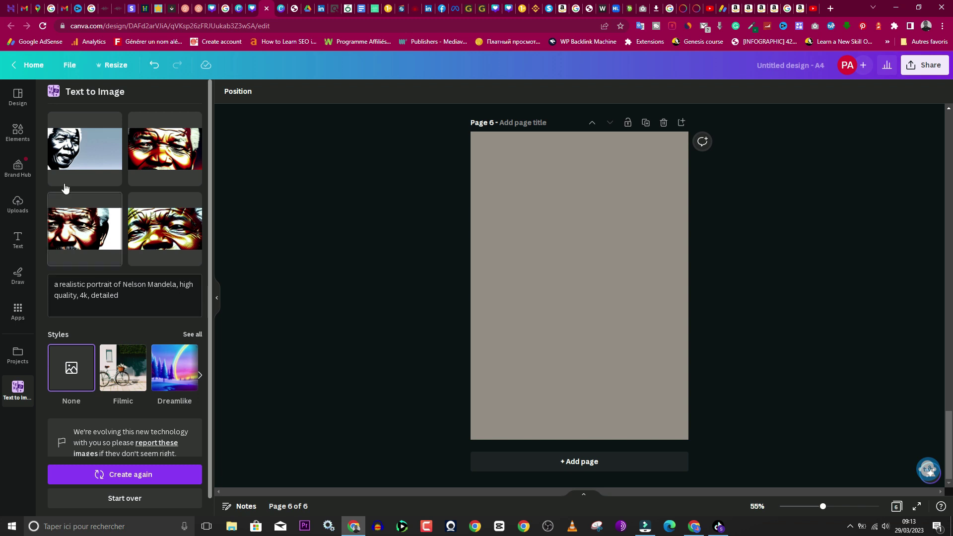
pyautogui.click(82, 158)
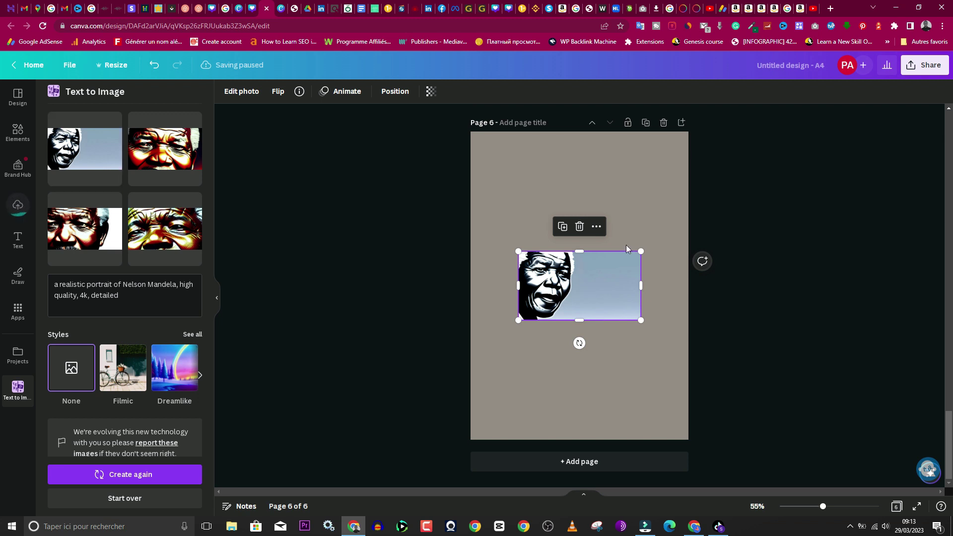
# Enlarge the portrait to cover the upper part of page 6, and narrow the image from its right edge
pyautogui.moveTo(641, 251); pyautogui.dragTo(765, 185)
pyautogui.moveTo(519, 165); pyautogui.dragTo(462, 134)
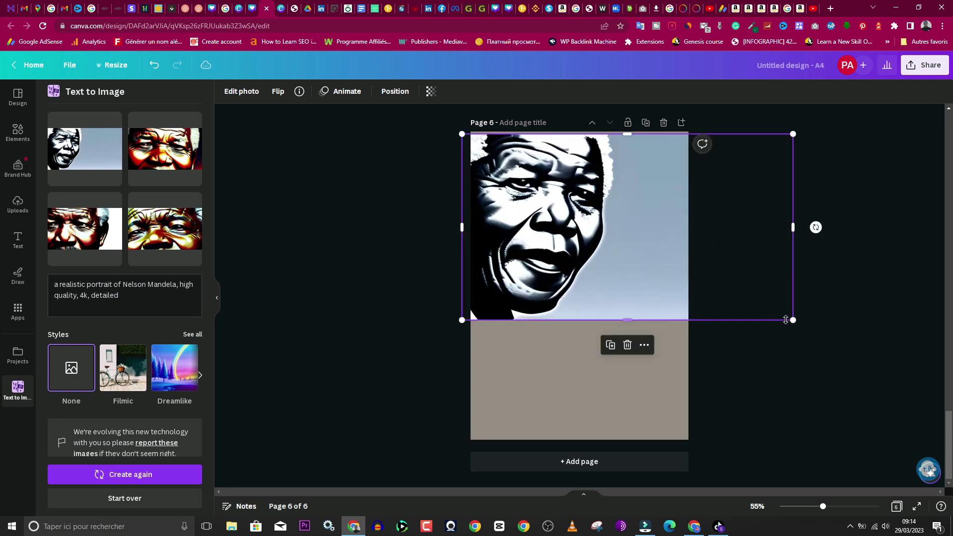
pyautogui.moveTo(793, 228); pyautogui.dragTo(634, 224)
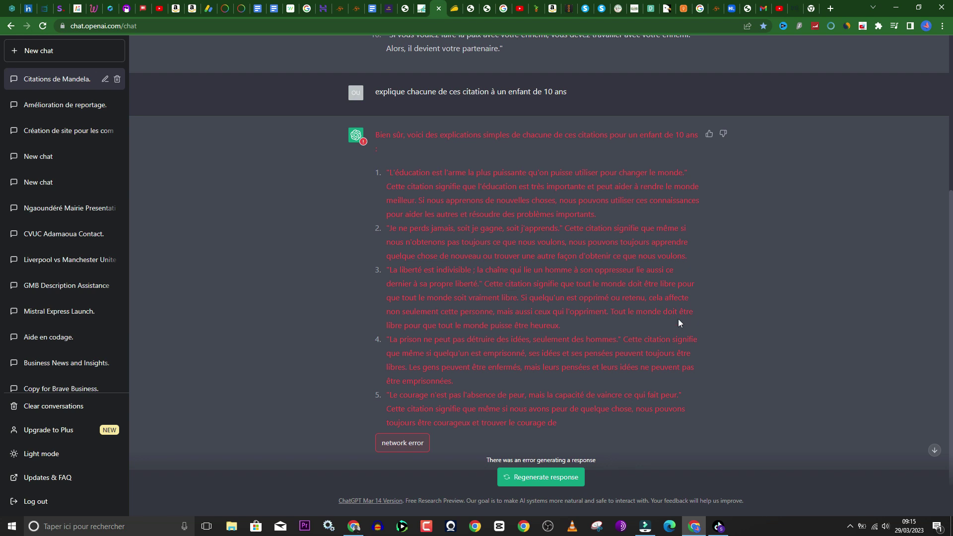
# Switch to D-ID's video editor and preview several stock presenters, including the man in the black suit and the long-haired woman
pyautogui.click(797, 8)
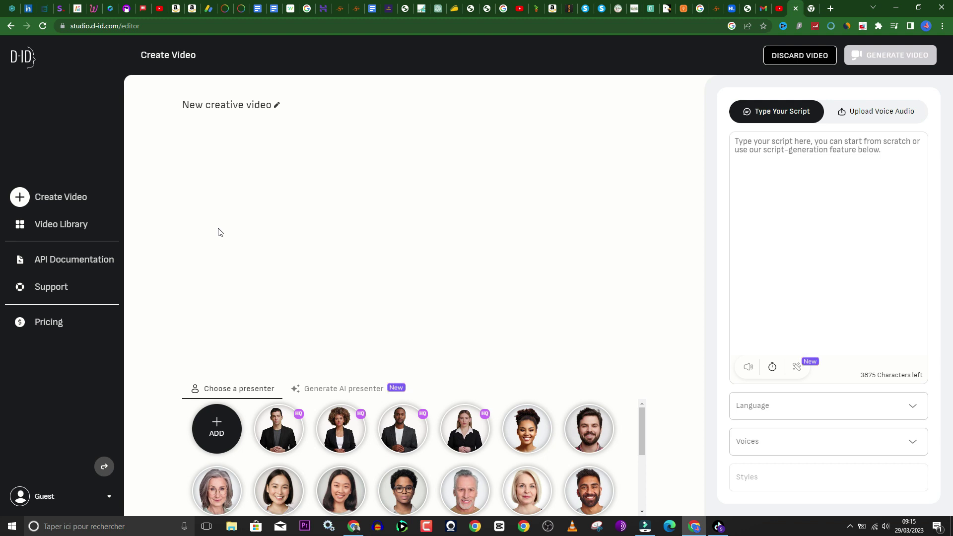
pyautogui.click(279, 434)
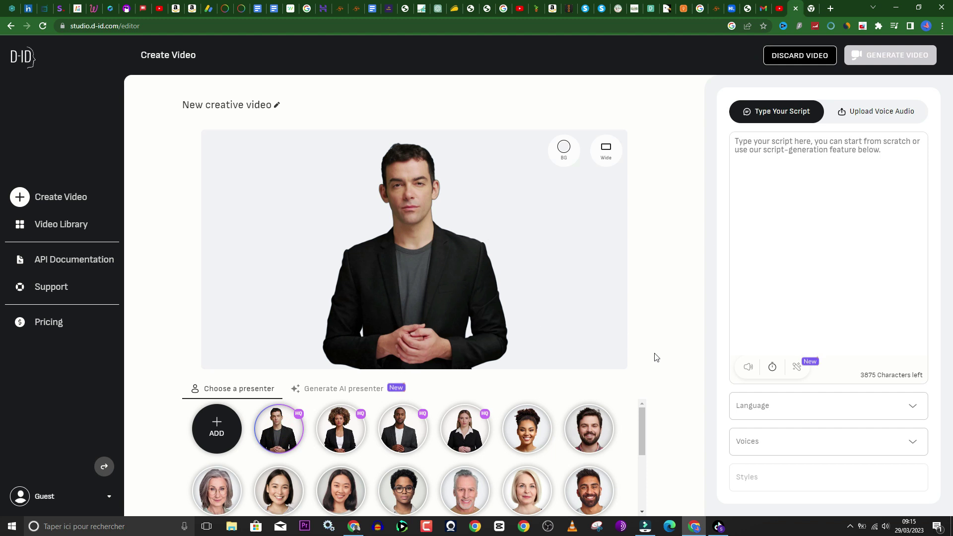
pyautogui.scroll(-5, 609, 463)
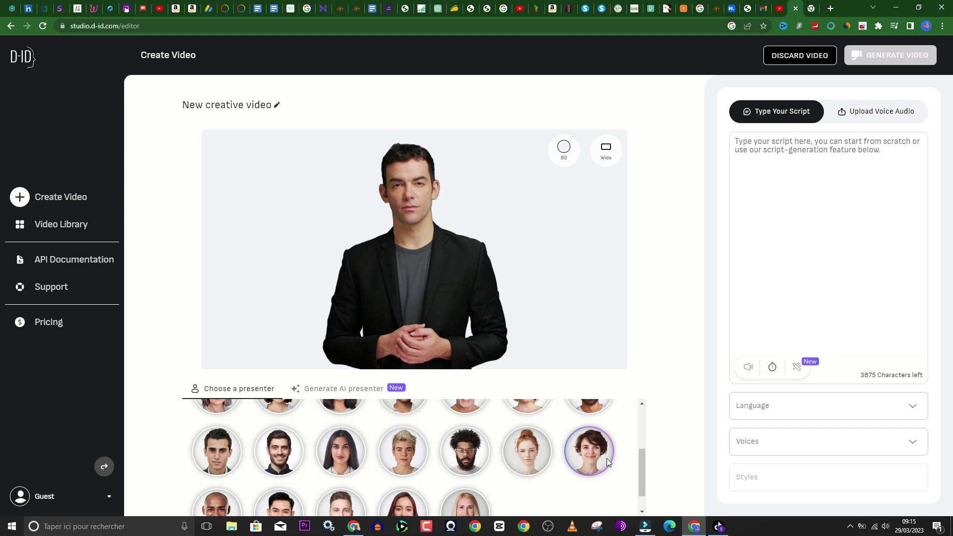
pyautogui.scroll(5, 540, 485)
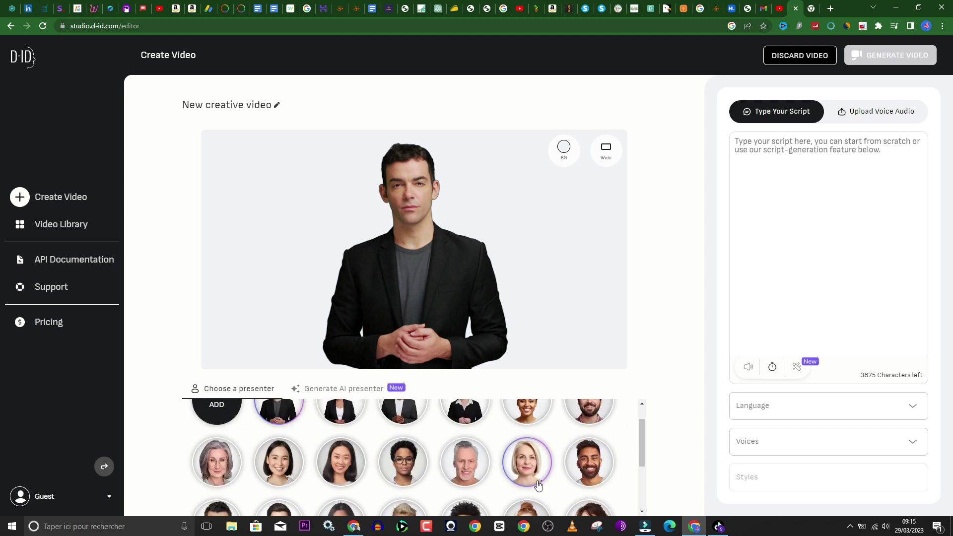
pyautogui.scroll(-3, 363, 442)
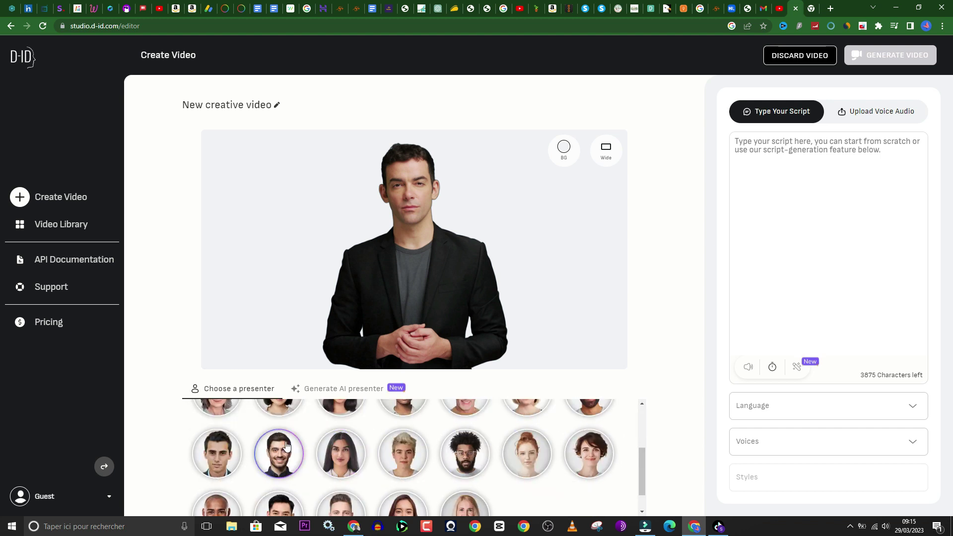
pyautogui.click(279, 453)
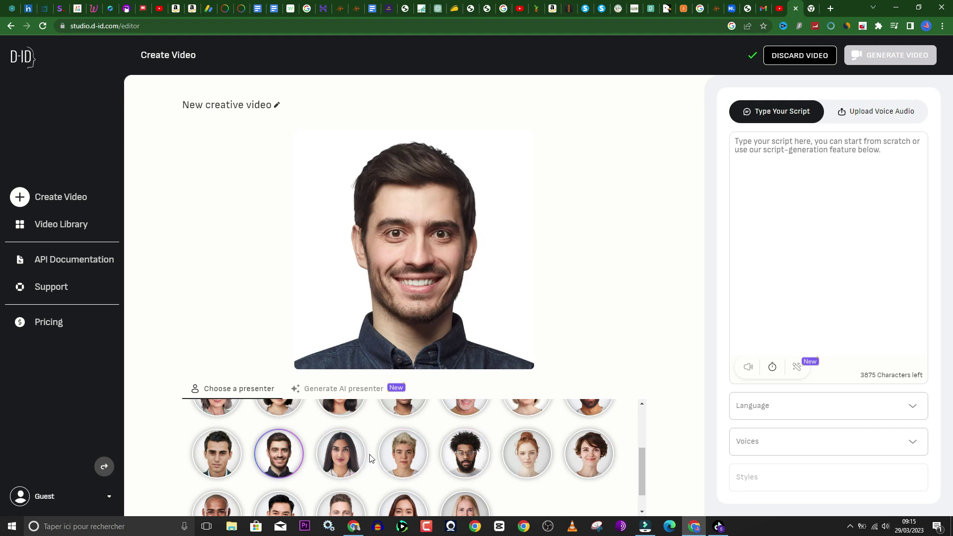
pyautogui.scroll(-1, 366, 455)
pyautogui.click(342, 435)
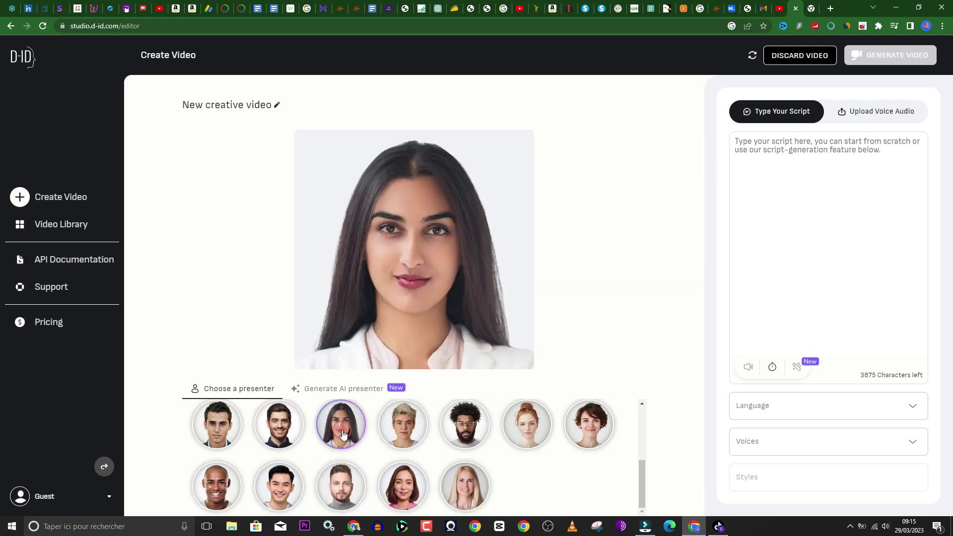
# Open the AI presenter generator and paste "a realistic portrait of Nelson Mandela, high quality, 4k, detailed, 9:16" as its description
pyautogui.click(332, 391)
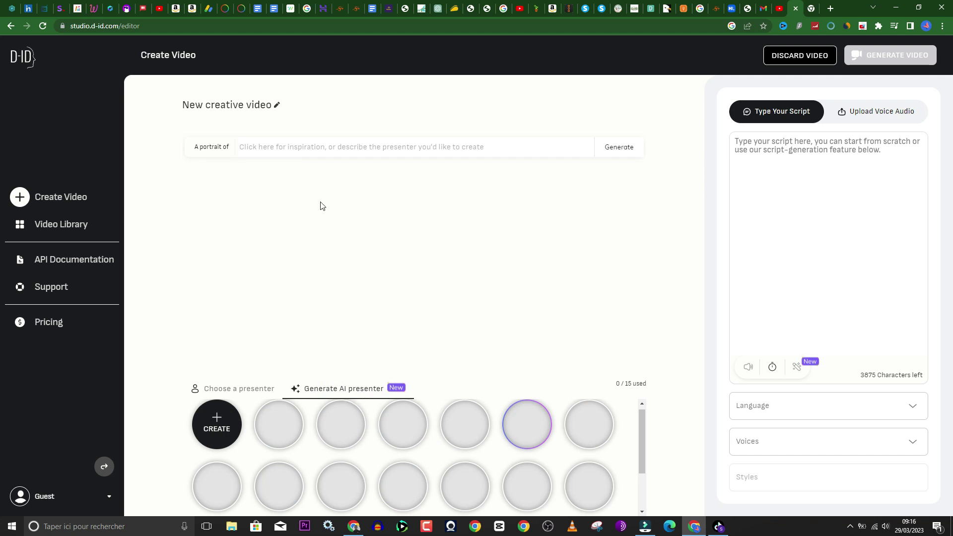
pyautogui.click(314, 146)
pyautogui.rightClick(319, 150)
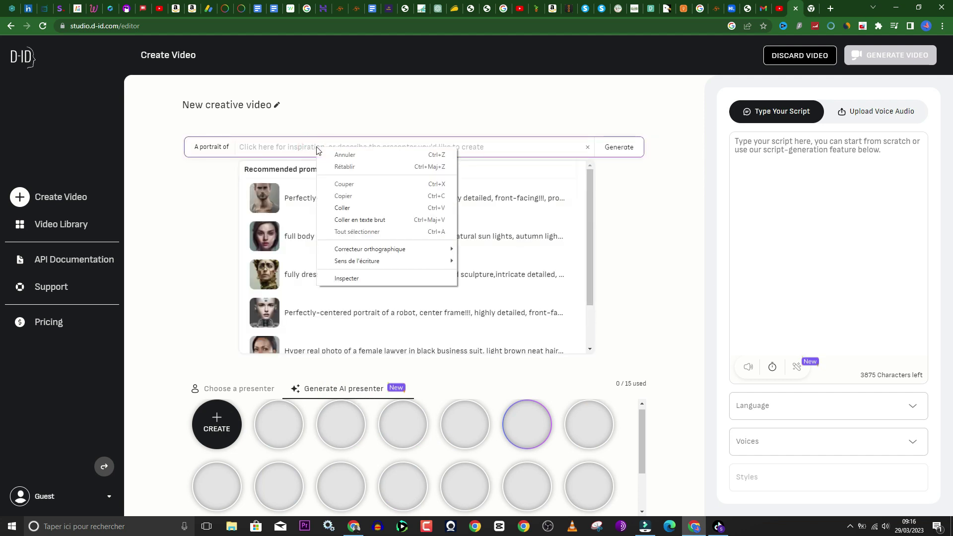
pyautogui.click(343, 207)
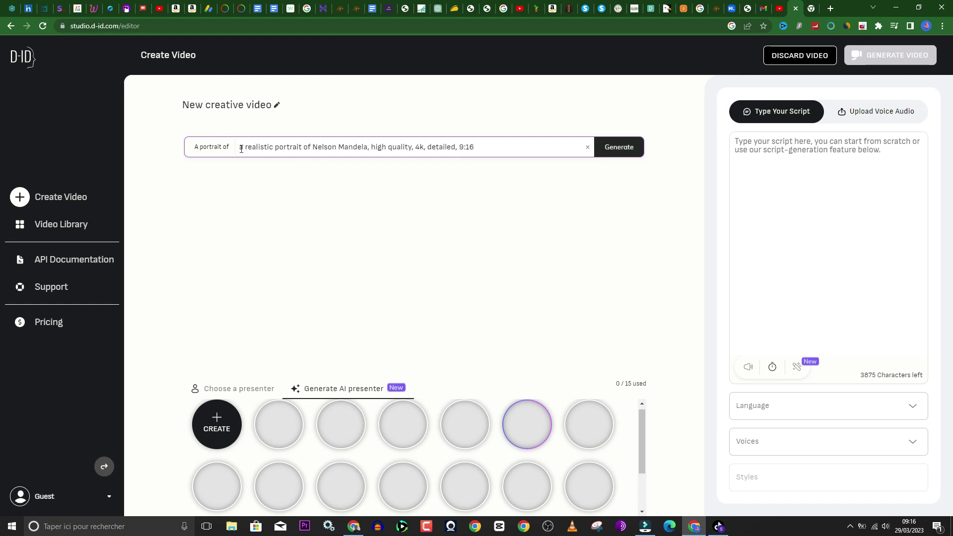
# Shorten the presenter description to "Nelson Mandela, high quality, 4k, detailed" and generate the portraits
pyautogui.moveTo(312, 148); pyautogui.dragTo(228, 154)
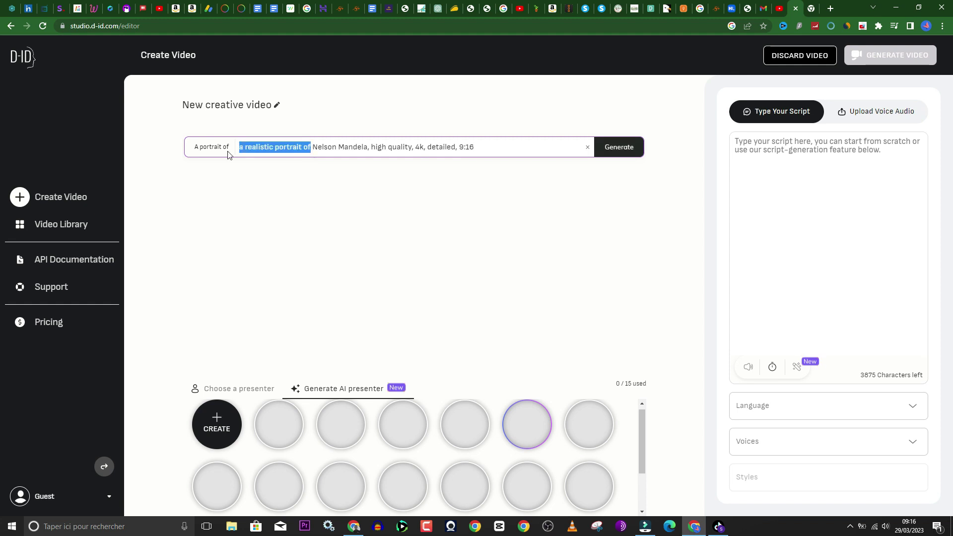
pyautogui.press('BackSpace')
pyautogui.press('Delete')
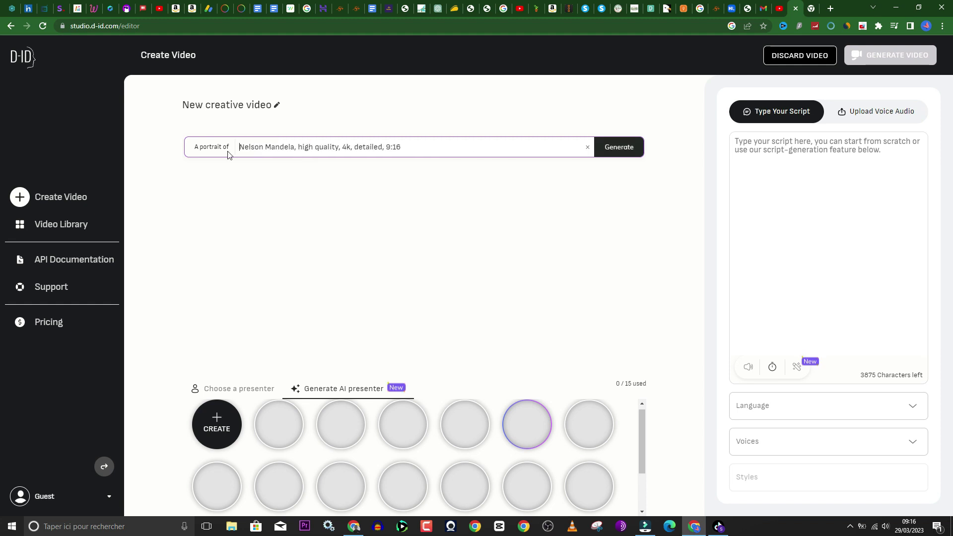
pyautogui.moveTo(411, 149); pyautogui.dragTo(389, 150)
pyautogui.press('BackSpace')
pyautogui.click(624, 152)
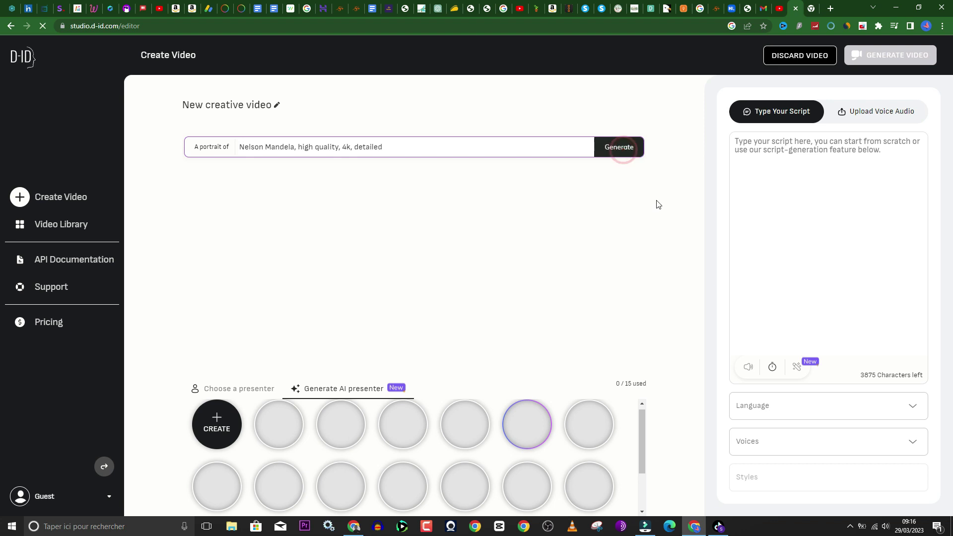
pyautogui.click(607, 149)
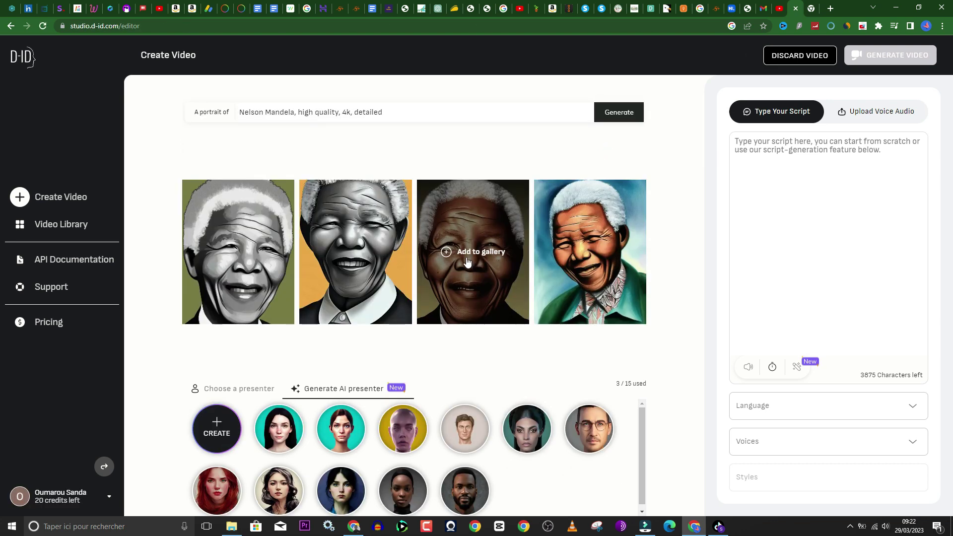
# Add the third generated Nelson Mandela portrait to the gallery and select it as the presenter
pyautogui.click(469, 255)
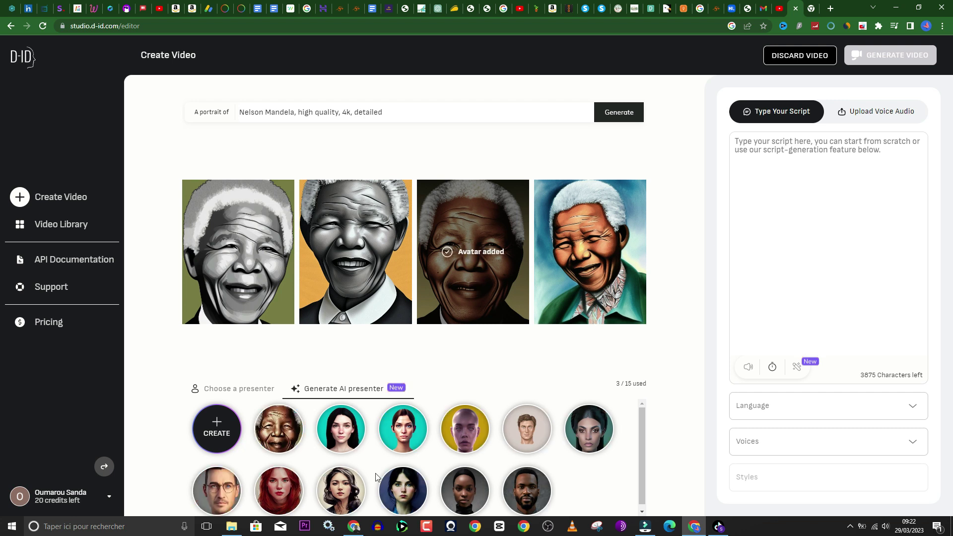
pyautogui.click(278, 439)
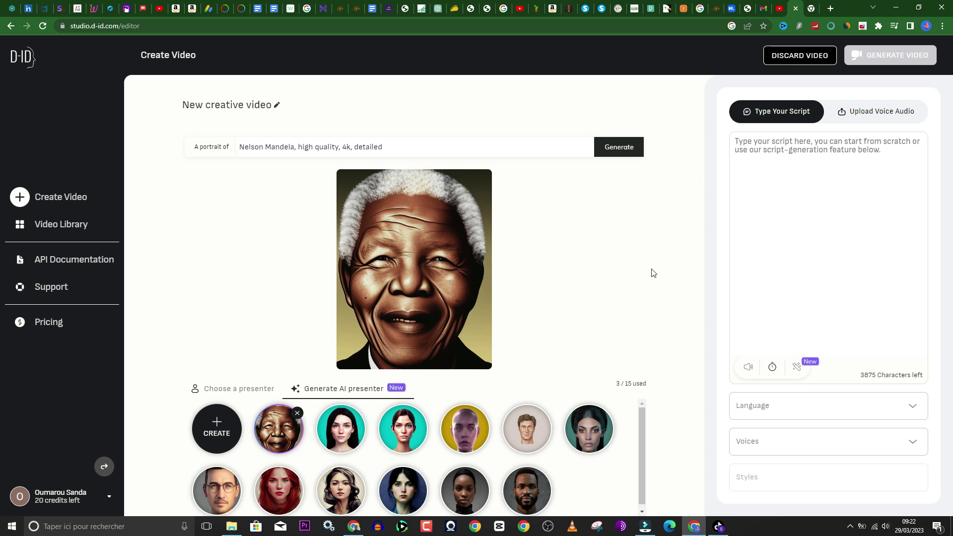
# Copy the first quotation with its explanation from ChatGPT into the D-ID script and delete "Cette citation signifie que" from it
pyautogui.click(748, 151)
pyautogui.click(423, 8)
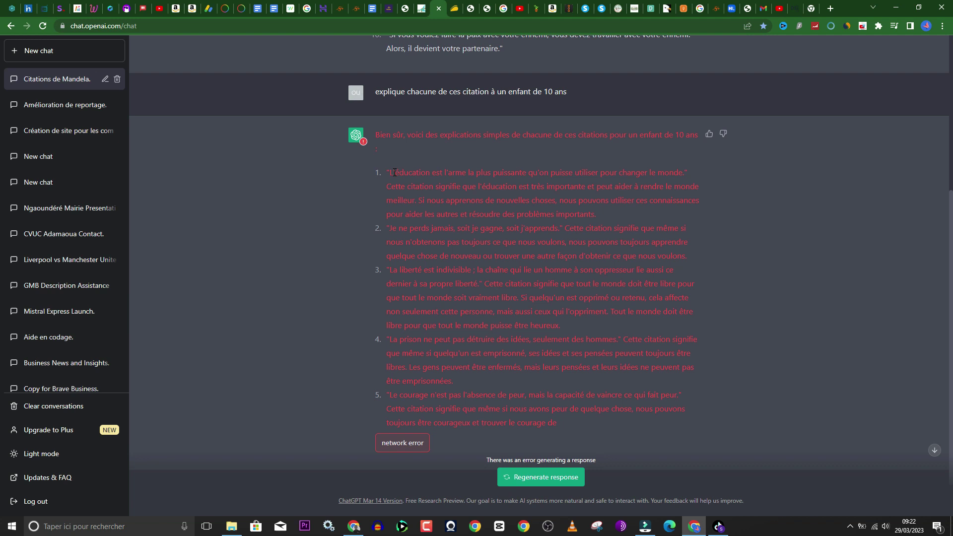
pyautogui.moveTo(390, 173); pyautogui.dragTo(596, 214)
pyautogui.hotkey('ctrl', 'c')
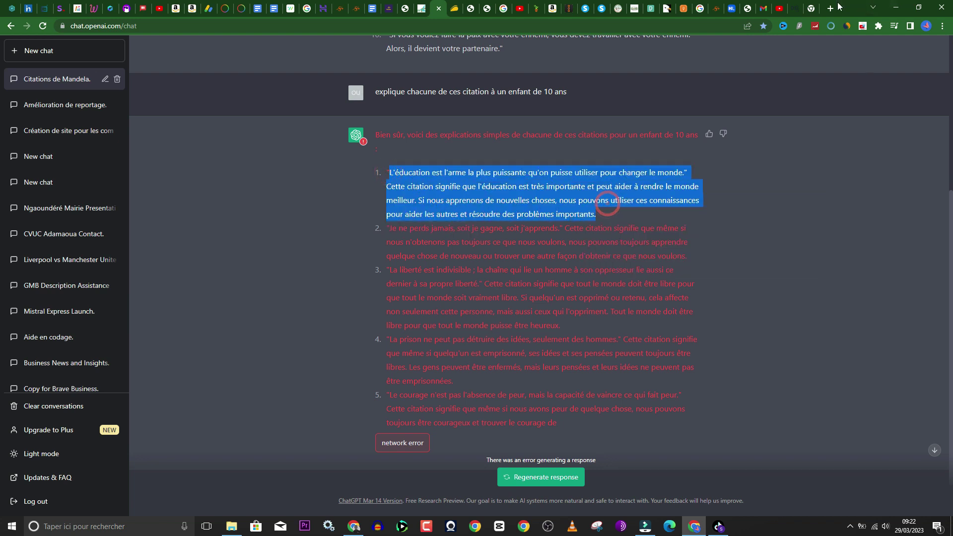
pyautogui.click(797, 8)
pyautogui.rightClick(782, 188)
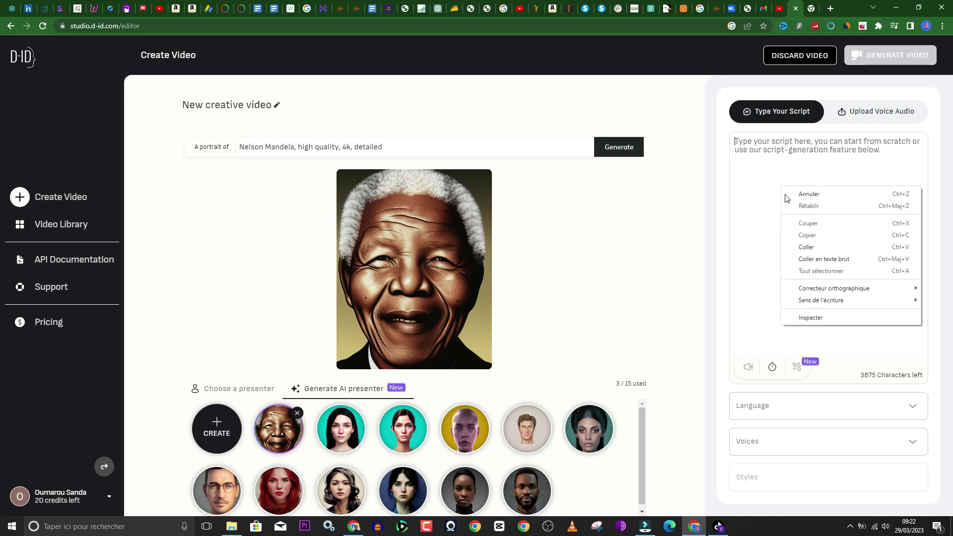
pyautogui.click(809, 247)
pyautogui.moveTo(851, 150); pyautogui.dragTo(776, 159)
pyautogui.press('BackSpace')
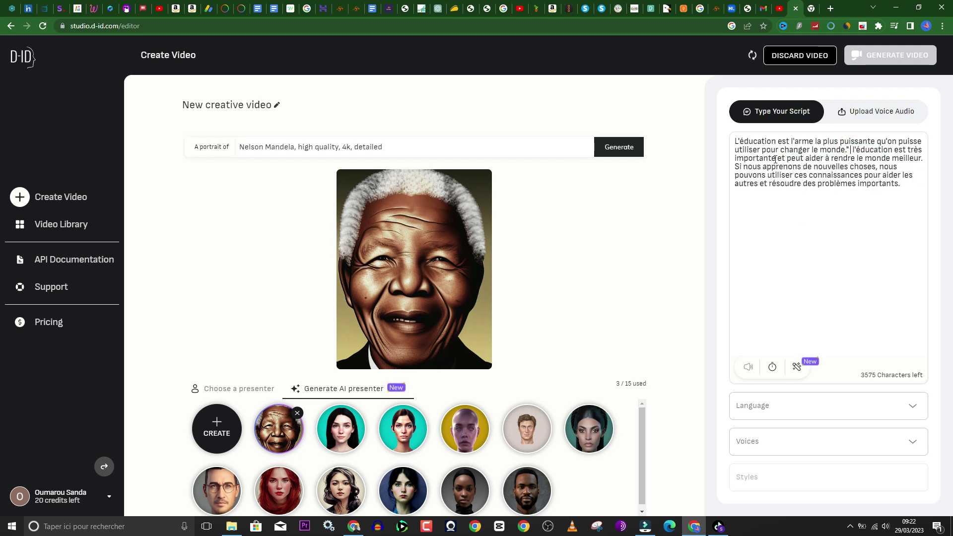
# Separate the quotation from its explanation with a blank line and add the missing opening quotation mark to the script
pyautogui.press('Return')
pyautogui.press('Return')
pyautogui.press('Delete')
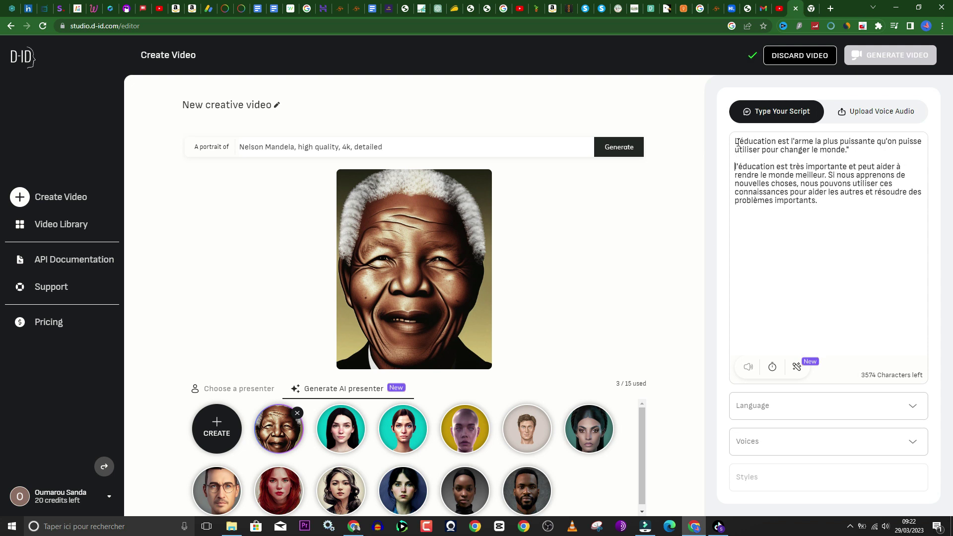
pyautogui.click(736, 143)
pyautogui.write('"')
# Set the script's language to French (France)
pyautogui.click(915, 408)
pyautogui.scroll(-15, 834, 307)
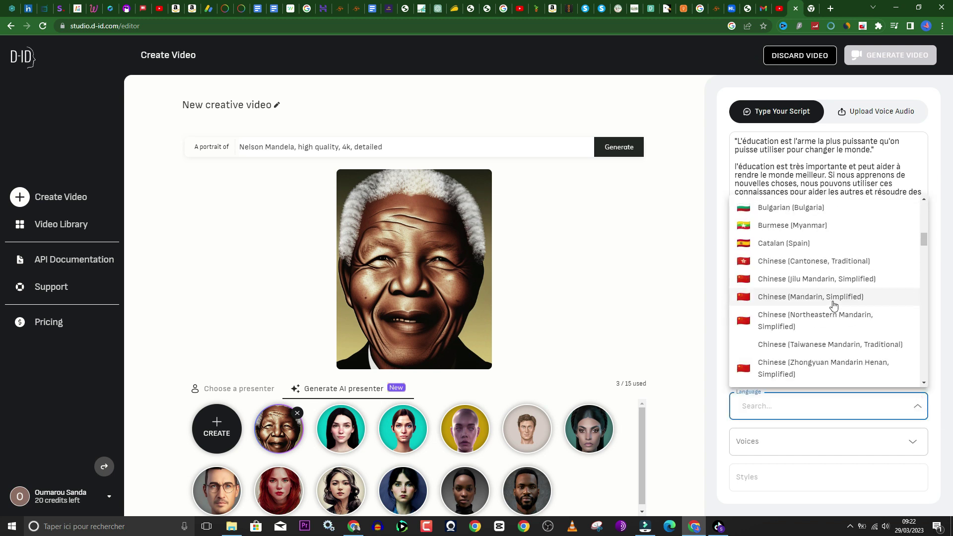
pyautogui.scroll(-3, 801, 323)
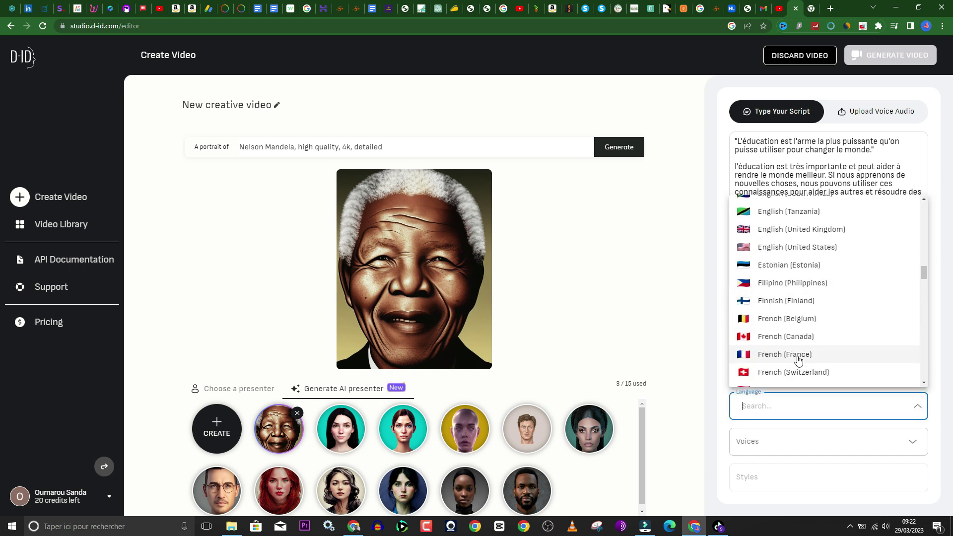
pyautogui.click(797, 356)
# Try the male voice Claude for the script and listen to a preview of it
pyautogui.click(912, 442)
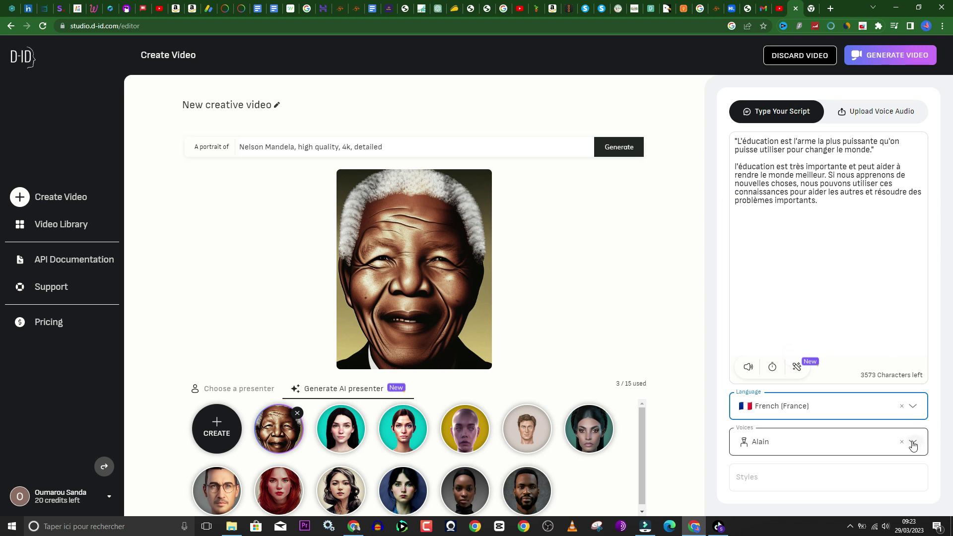
pyautogui.scroll(-2, 849, 334)
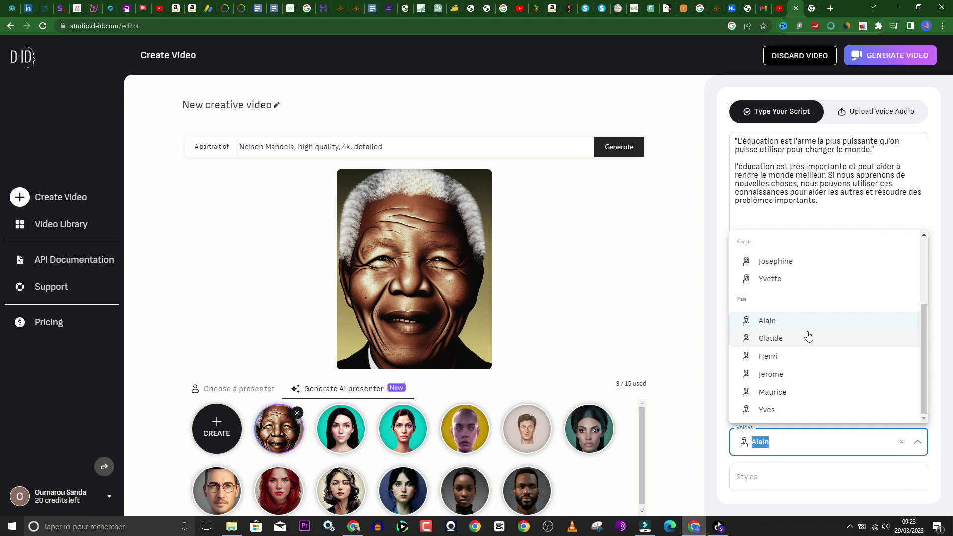
pyautogui.click(858, 187)
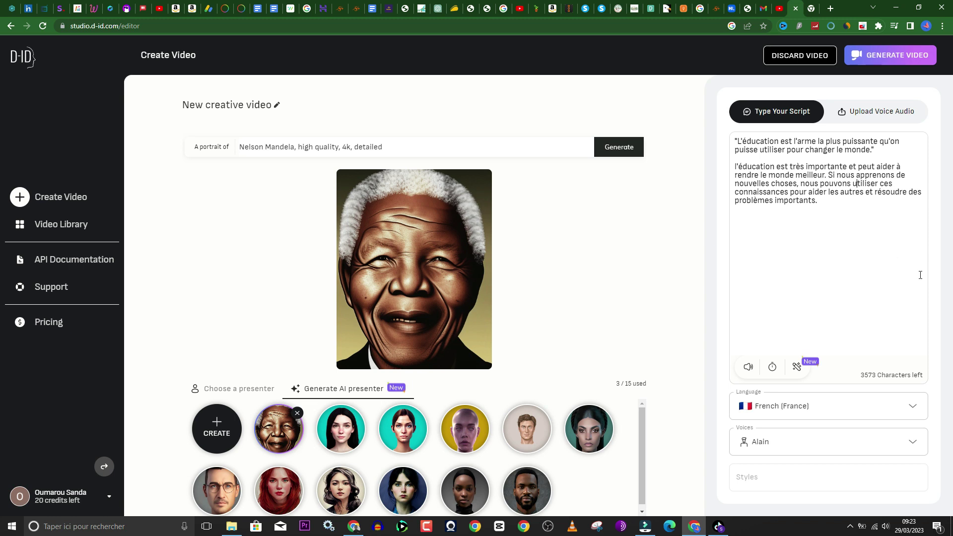
pyautogui.click(914, 444)
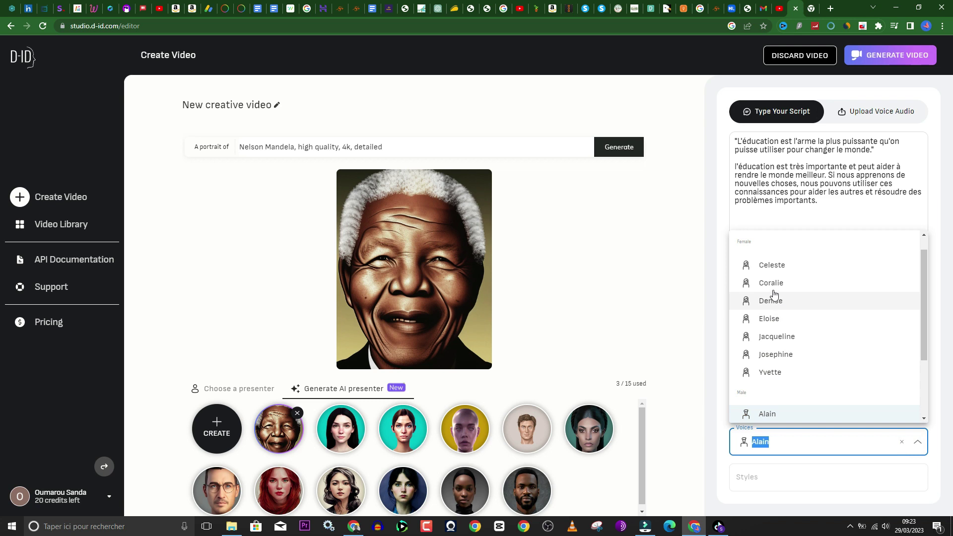
pyautogui.scroll(1, 839, 348)
pyautogui.scroll(-3, 829, 335)
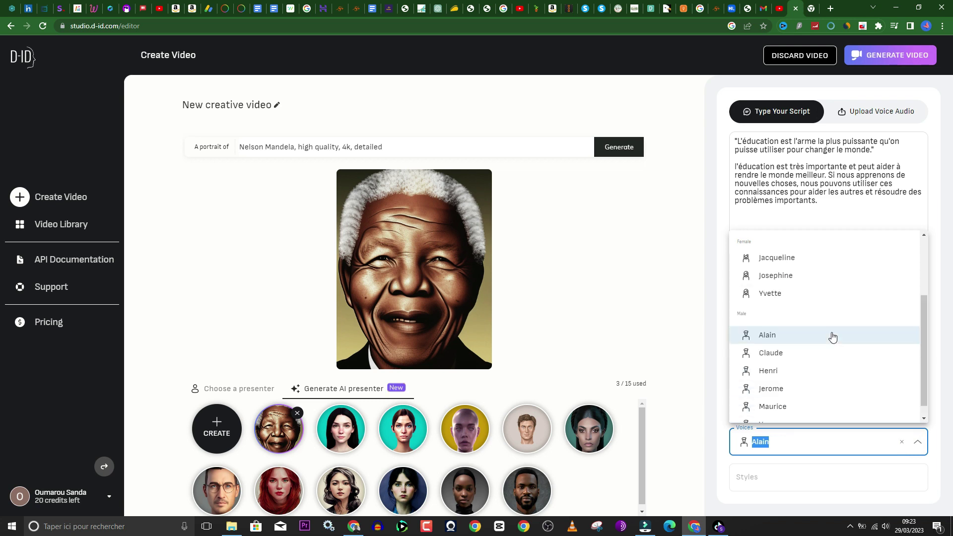
pyautogui.click(770, 339)
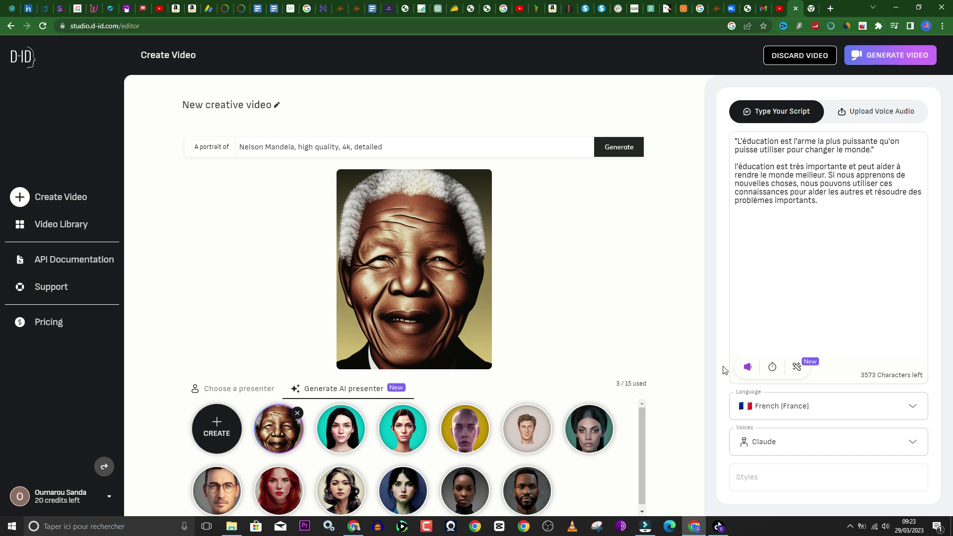
pyautogui.click(748, 367)
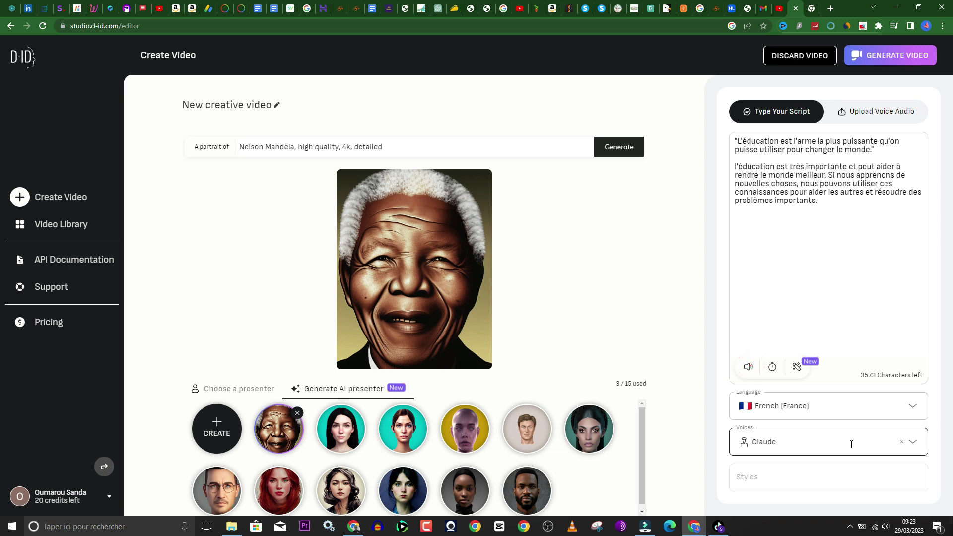
# Set the voice to Alain and listen to the script preview
pyautogui.click(915, 441)
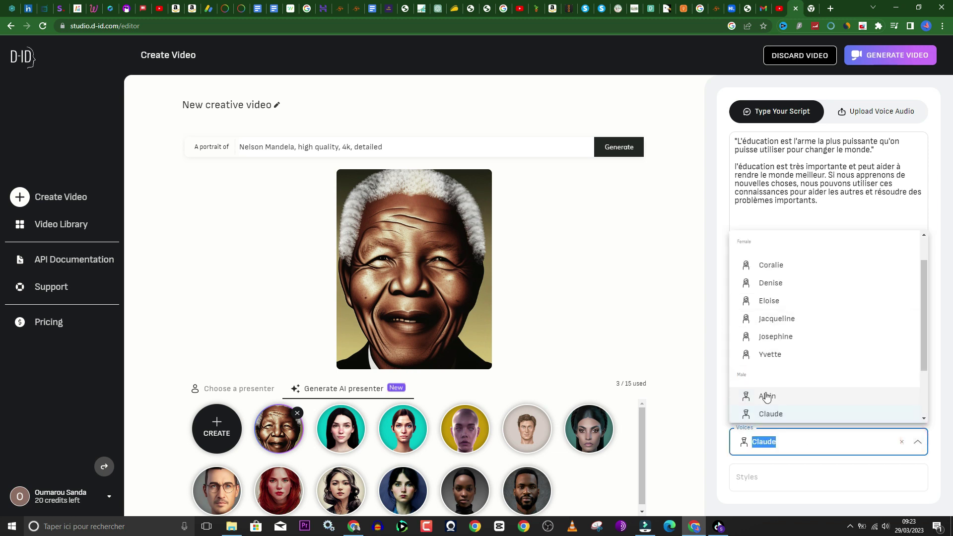
pyautogui.click(766, 394)
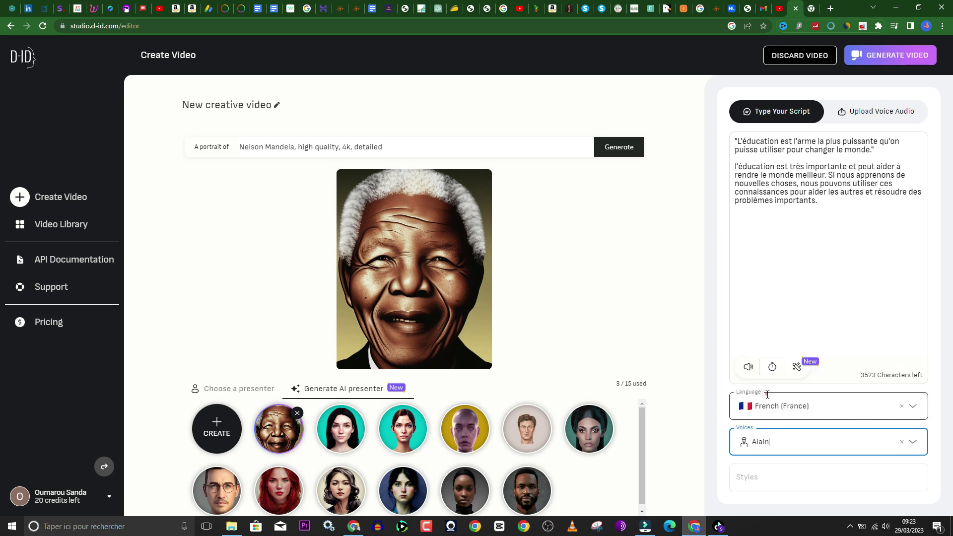
pyautogui.click(747, 368)
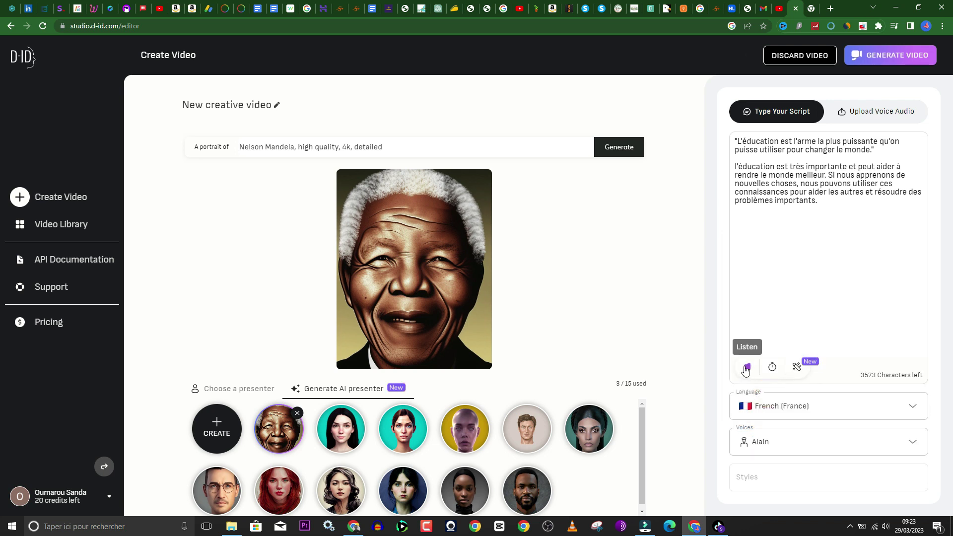
pyautogui.click(747, 368)
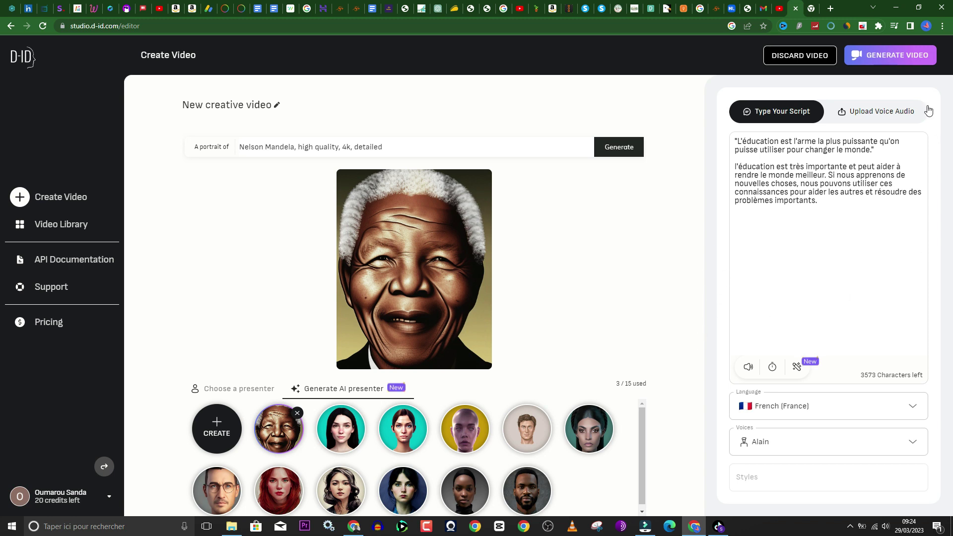
# Generate the Nelson Mandela video and play the result from the video library
pyautogui.click(899, 57)
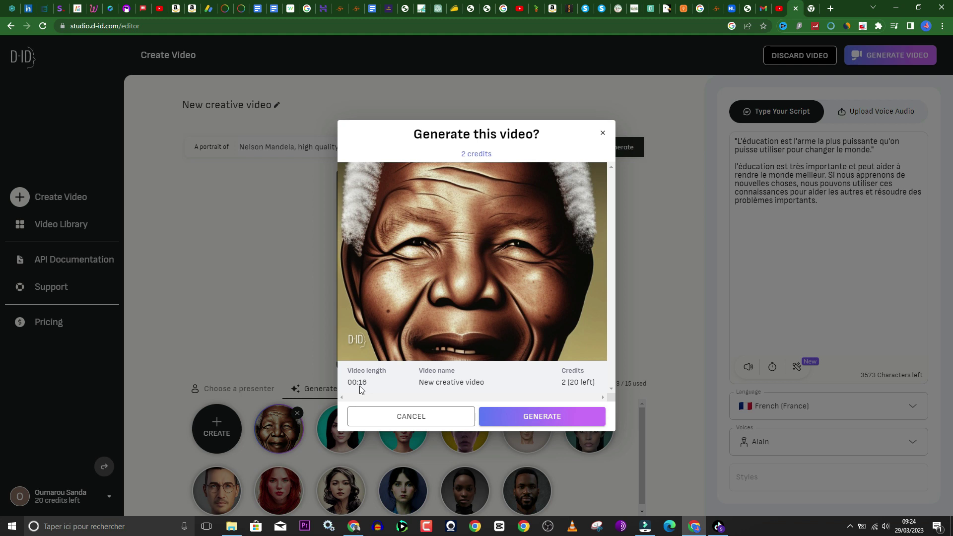
pyautogui.click(538, 419)
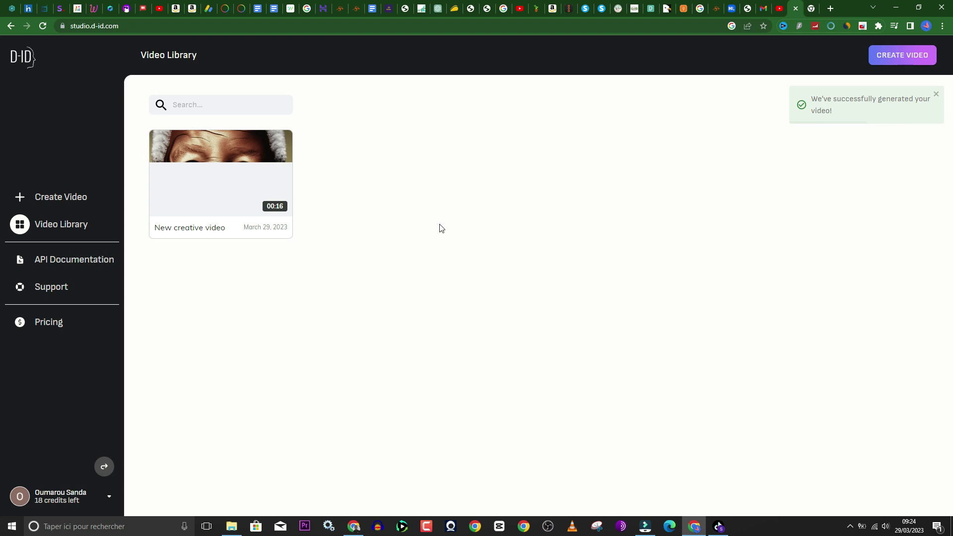
pyautogui.click(218, 177)
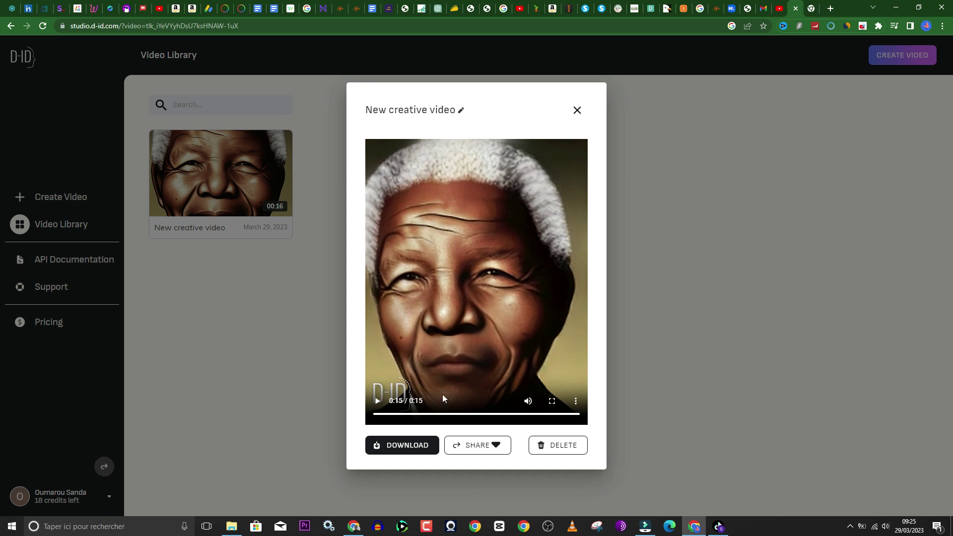
# Download the generated video, and check its sharing options before closing the preview
pyautogui.click(390, 449)
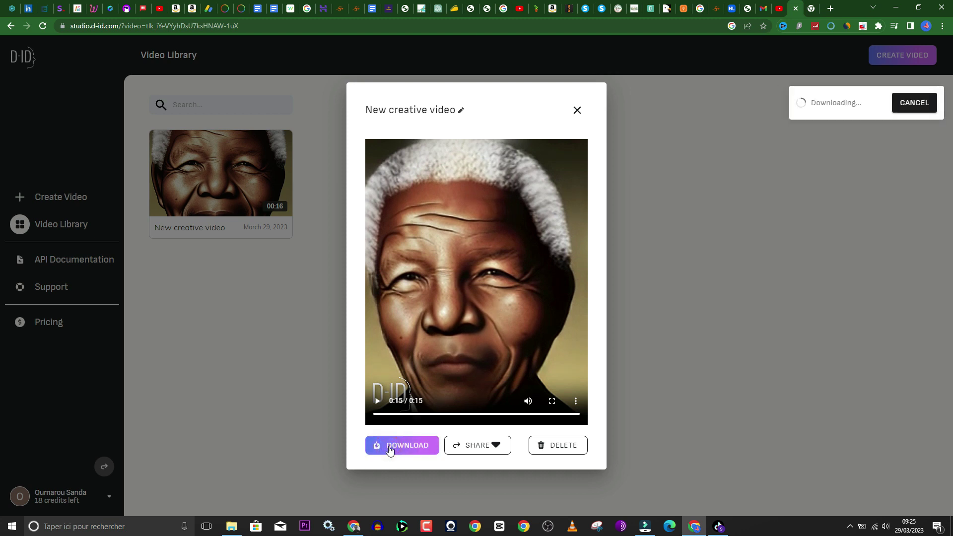
pyautogui.click(495, 445)
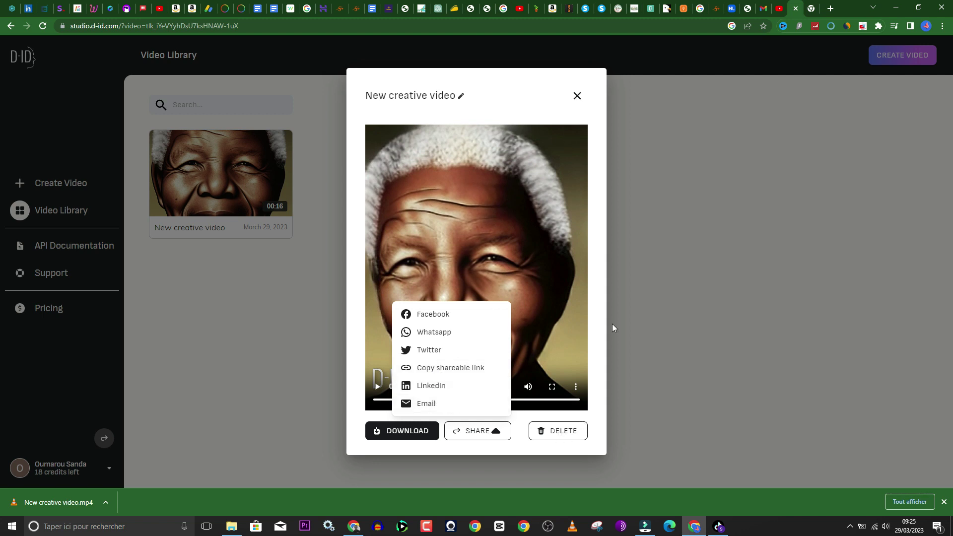
pyautogui.click(578, 96)
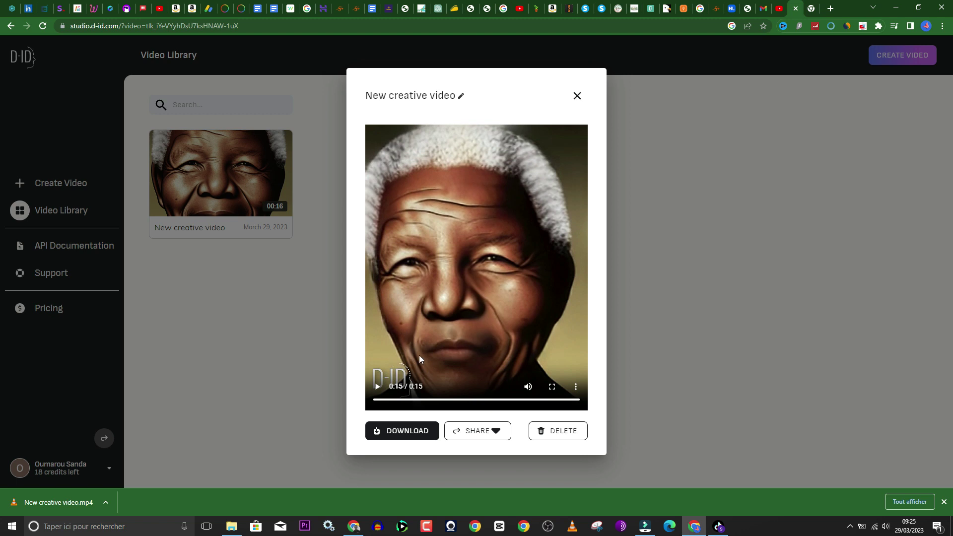
pyautogui.click(578, 97)
# Open the D-ID pricing page and examine the Lite plan's monthly price, included minutes and features
pyautogui.click(45, 308)
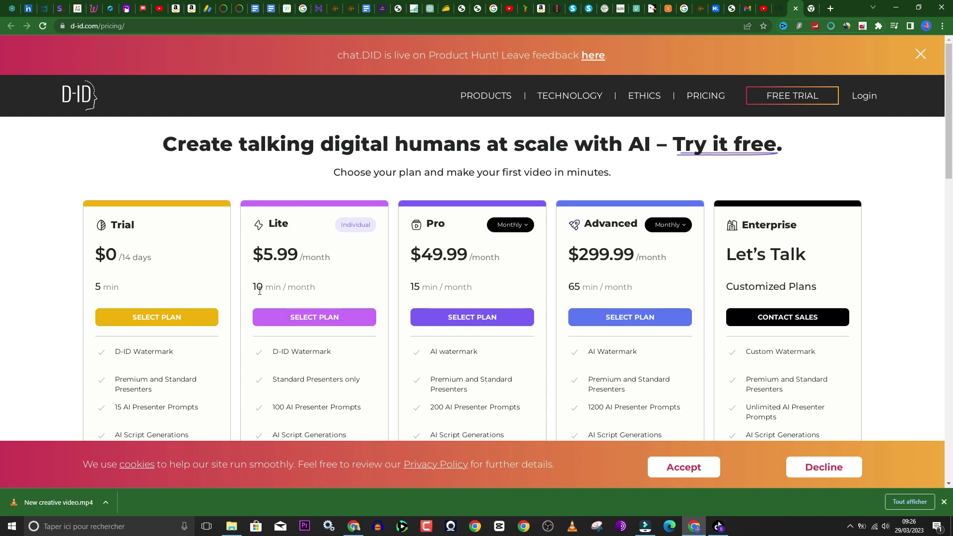
pyautogui.moveTo(255, 287); pyautogui.dragTo(274, 288)
pyautogui.scroll(-3, 278, 268)
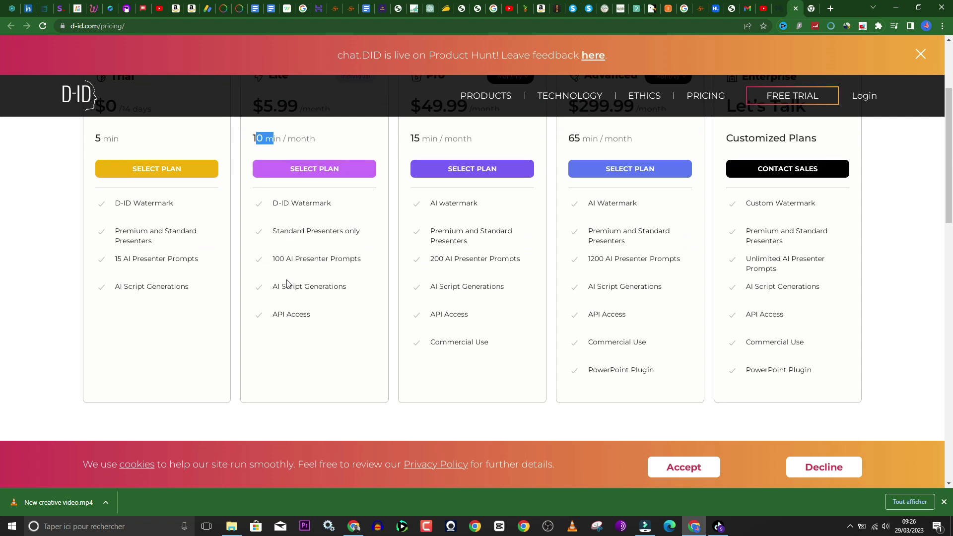
pyautogui.scroll(2, 288, 285)
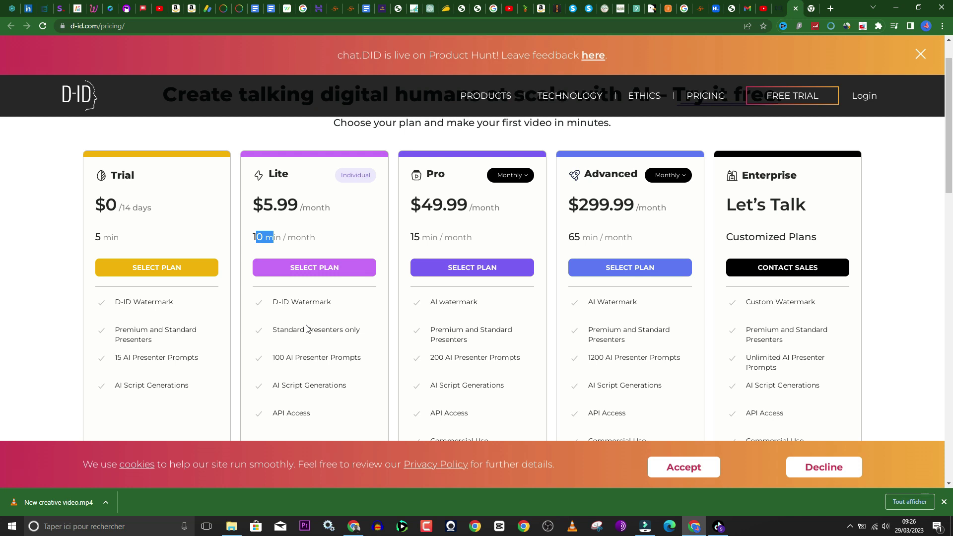
pyautogui.doubleClick(263, 204)
pyautogui.moveTo(264, 204); pyautogui.dragTo(304, 221)
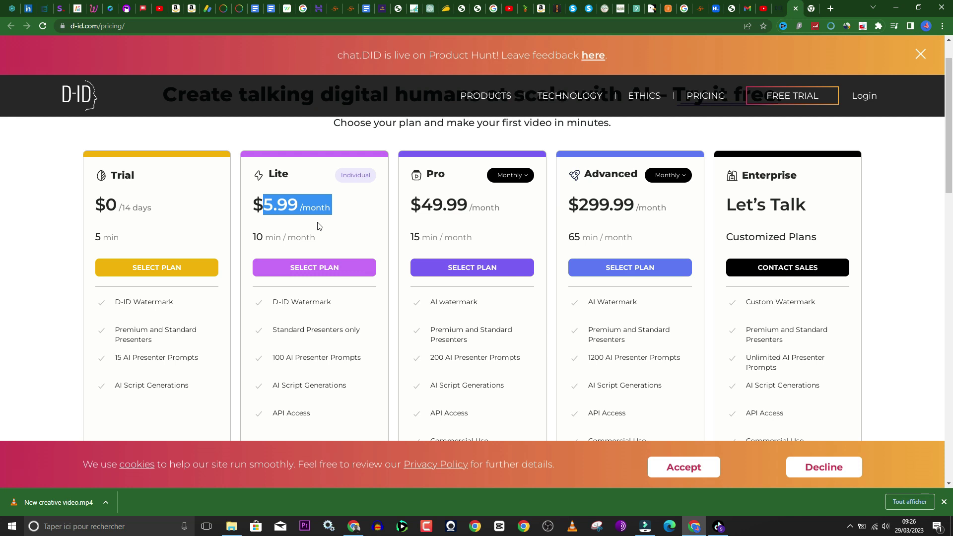
# Compare the Lite plan with the higher plans, including the Advanced plan's price and the detailed feature table
pyautogui.scroll(-4, 366, 296)
pyautogui.scroll(5, 447, 292)
pyautogui.scroll(-2, 525, 298)
pyautogui.scroll(2, 550, 323)
pyautogui.moveTo(587, 255); pyautogui.dragTo(628, 259)
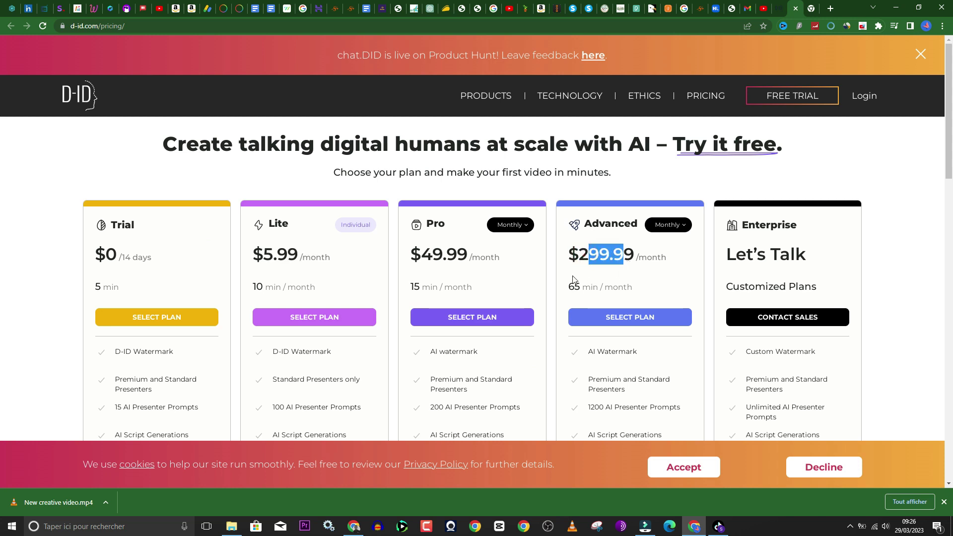
pyautogui.scroll(-4, 586, 308)
pyautogui.scroll(-10, 599, 321)
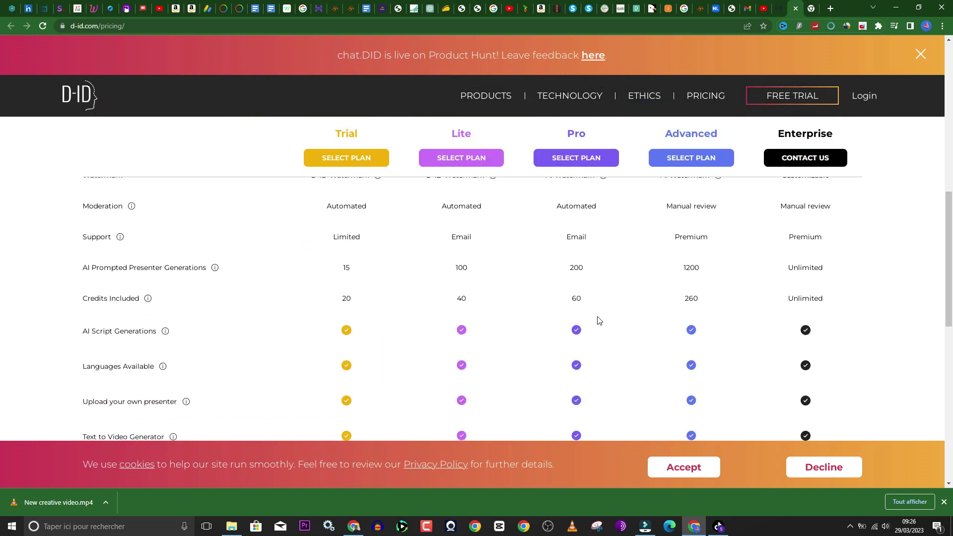
pyautogui.scroll(-3, 598, 320)
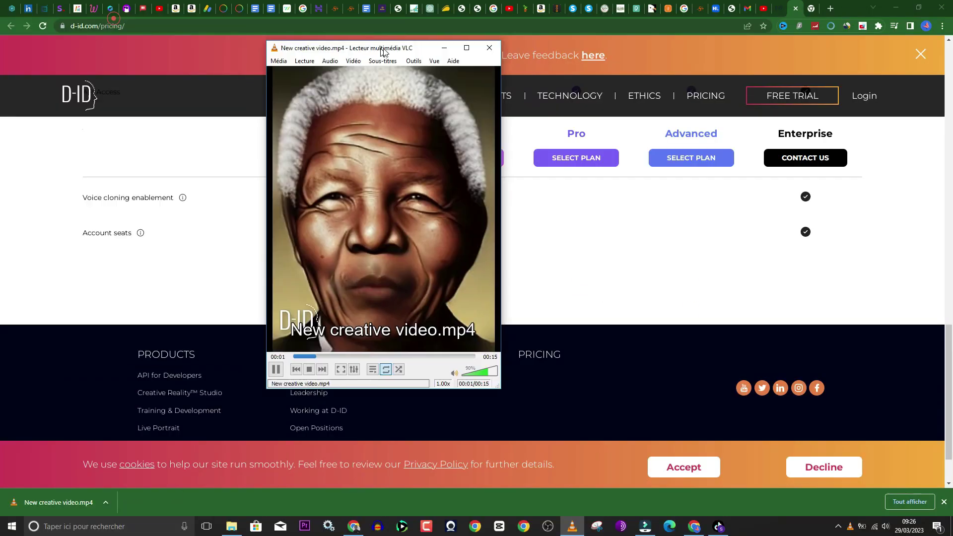
# Watch the downloaded "New creative video.mp4" in VLC and pause the playback
pyautogui.moveTo(384, 51); pyautogui.dragTo(386, 52)
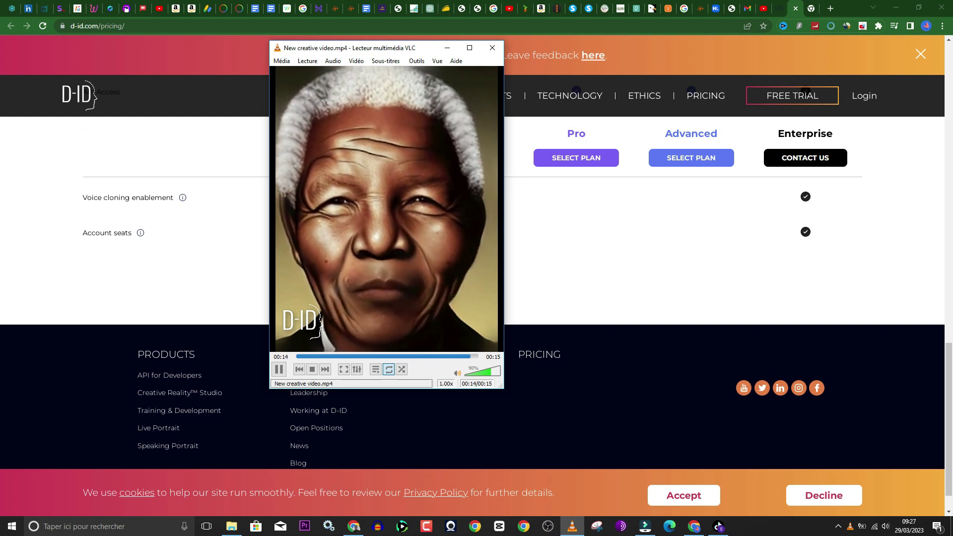
pyautogui.press('space')
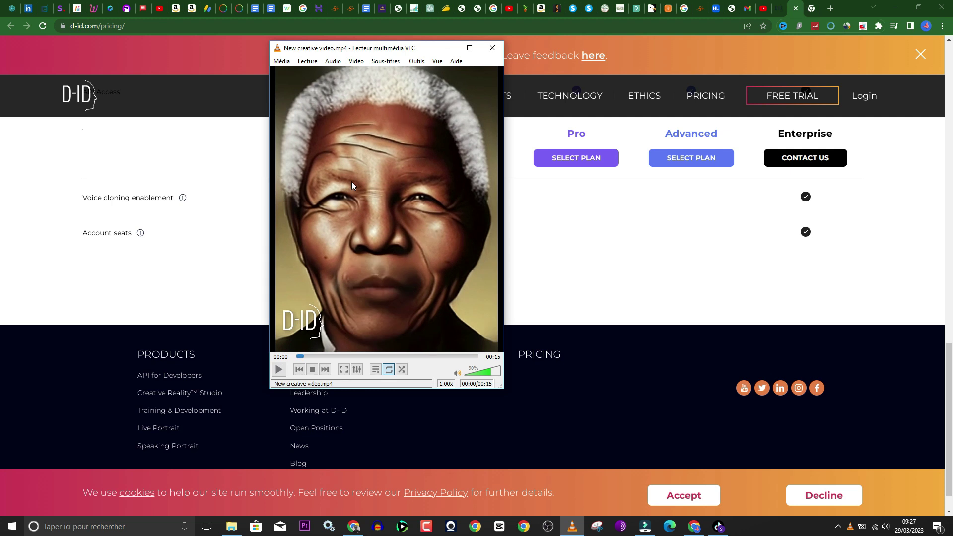